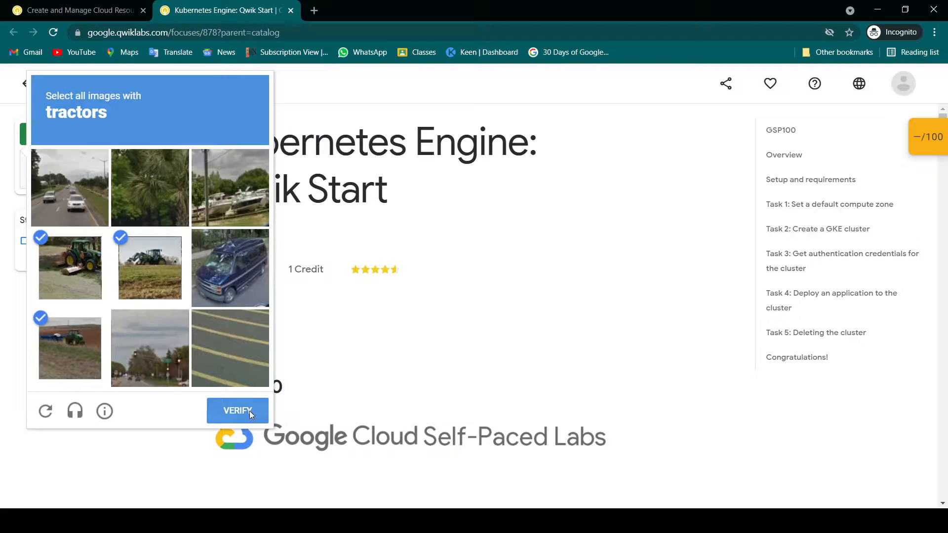
# - Complete the image verification and launch the lab using the subscription
pyautogui.click(250, 411)
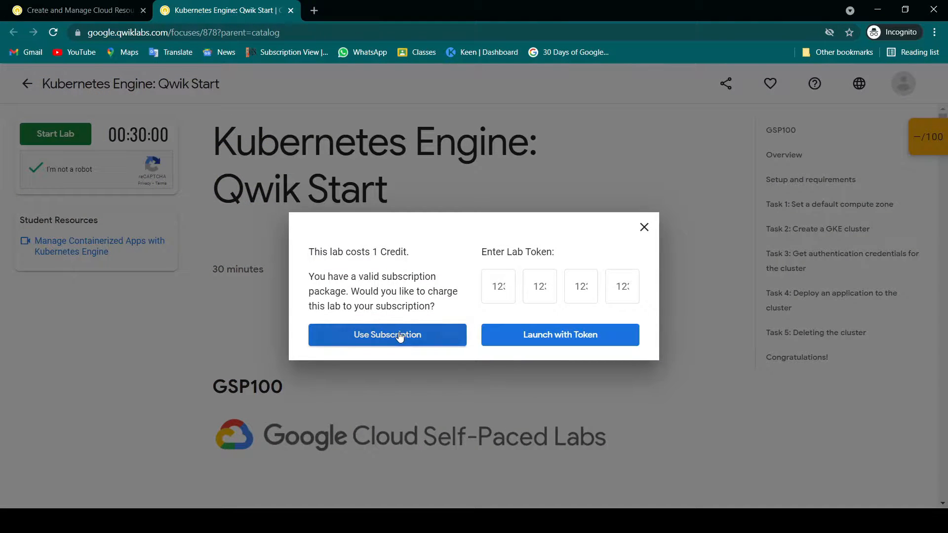
pyautogui.click(400, 335)
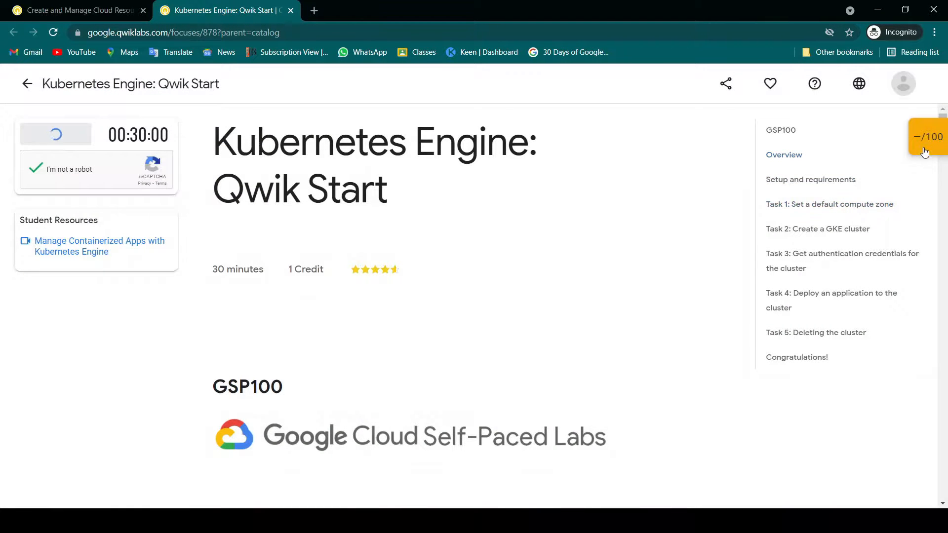
# - Review the lab's checkpoints and skim the overview and setup instructions while the lab starts
pyautogui.click(925, 153)
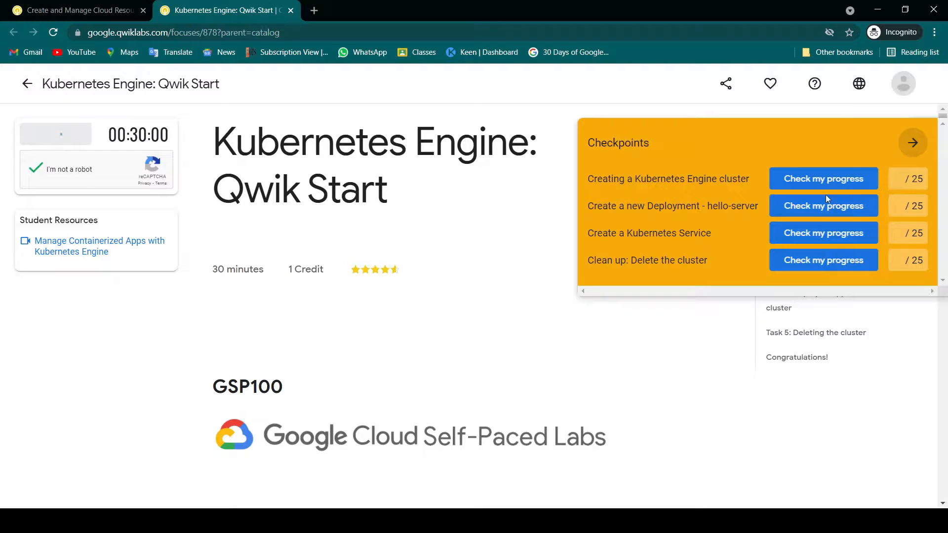
pyautogui.click(914, 143)
pyautogui.scroll(-1, 356, 191)
pyautogui.scroll(-10, 356, 191)
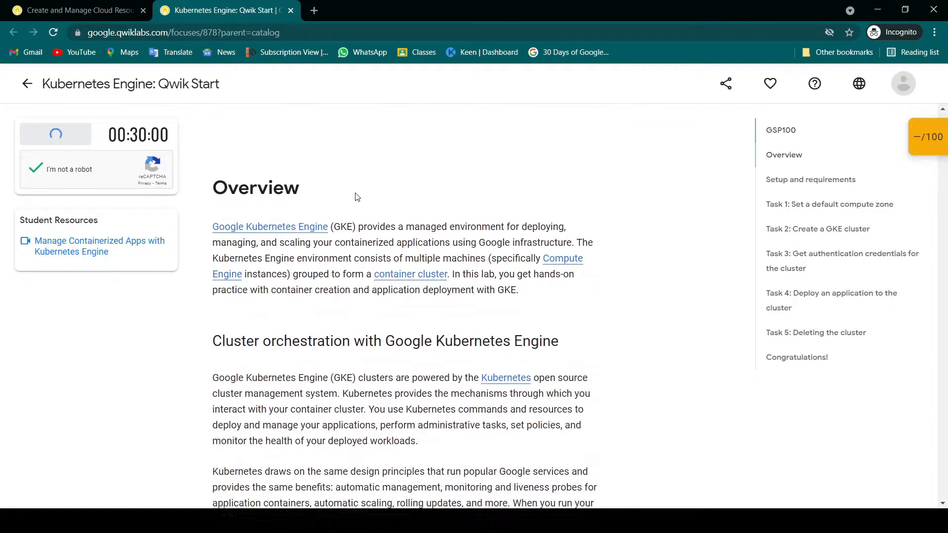
pyautogui.scroll(-10, 356, 193)
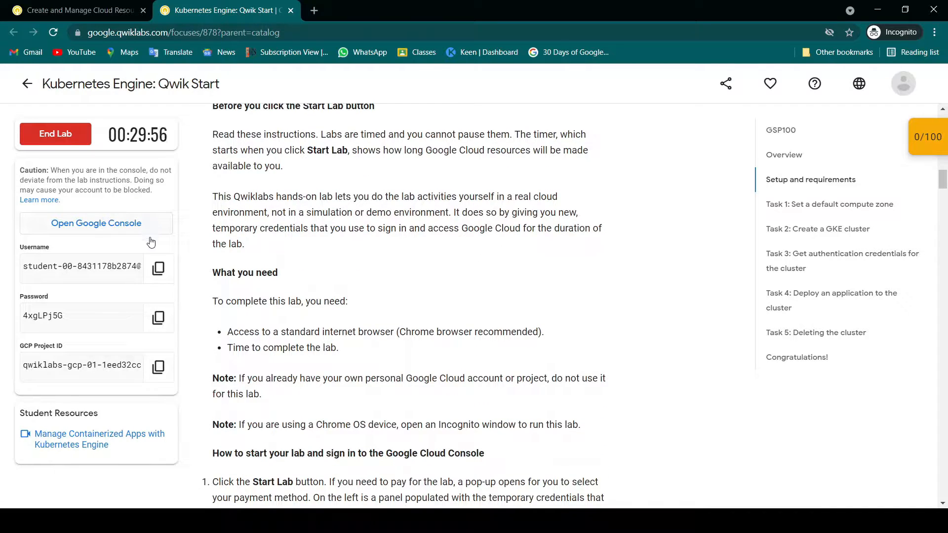
# - Open the Google Console from the lab and submit the prefilled student e-mail on the sign-in page
pyautogui.click(159, 317)
pyautogui.click(138, 228)
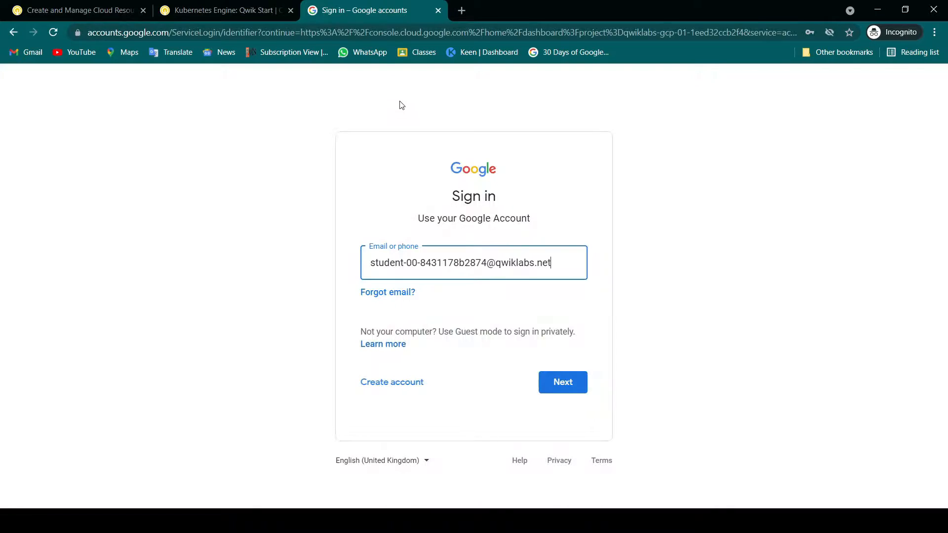
pyautogui.press('Return')
# - Sign in with the temporary account password copied from the lab page and accept the new account's terms
pyautogui.click(208, 10)
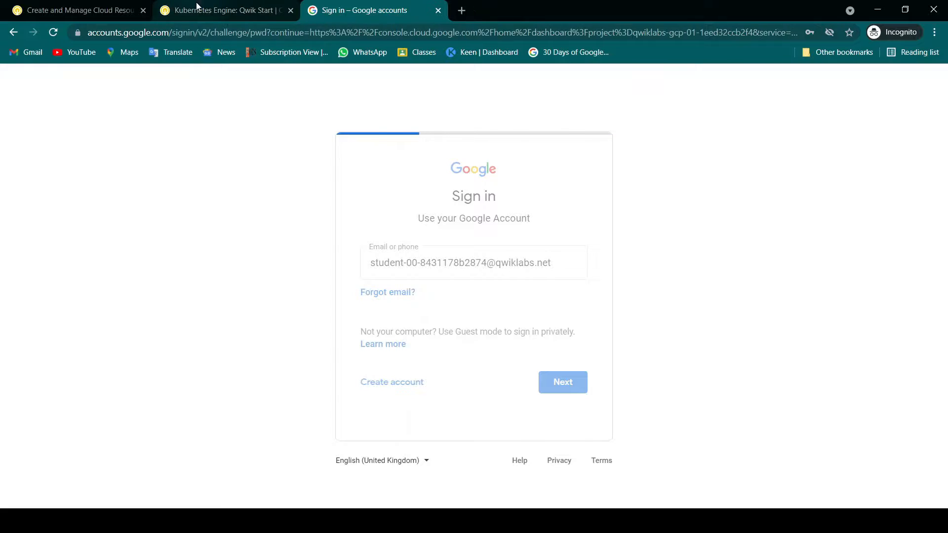
pyautogui.click(158, 317)
pyautogui.click(360, 10)
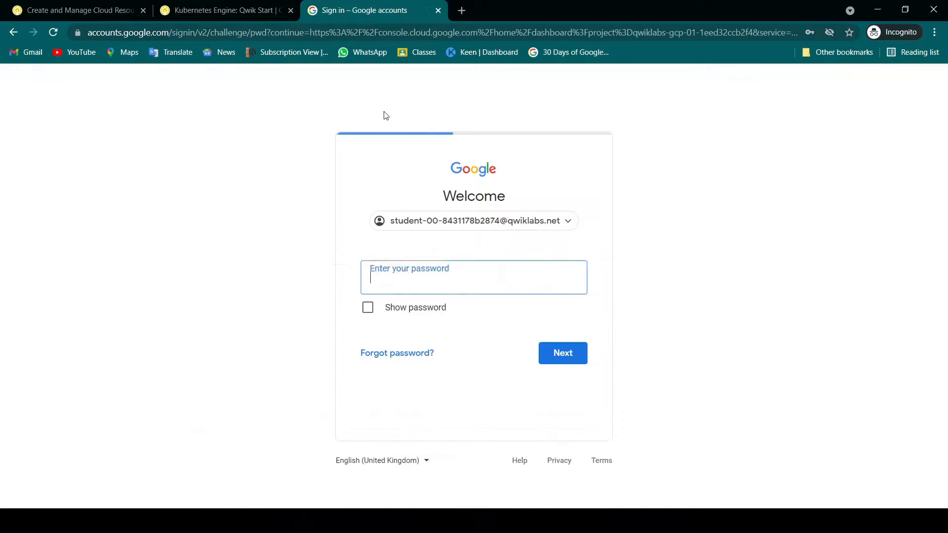
pyautogui.hotkey('ctrl', 'v')
pyautogui.press('Return')
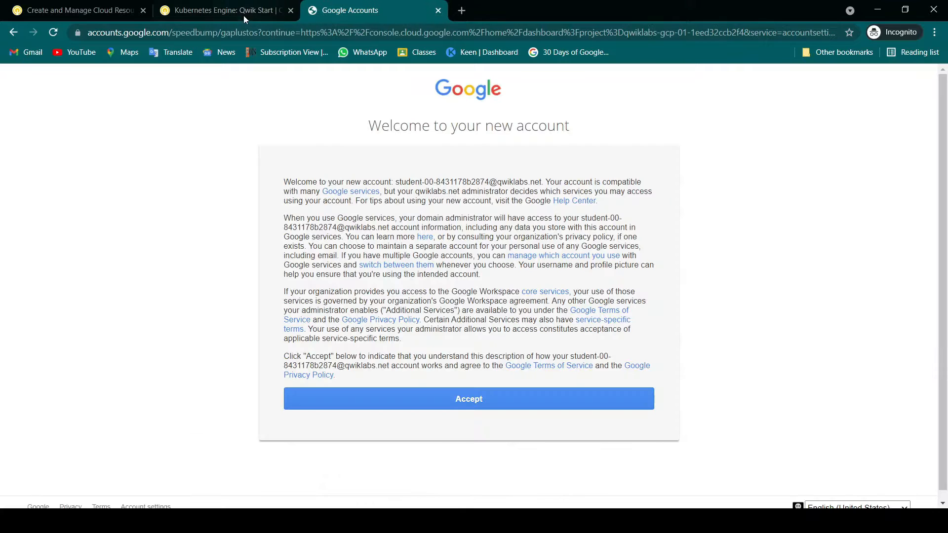
pyautogui.click(466, 395)
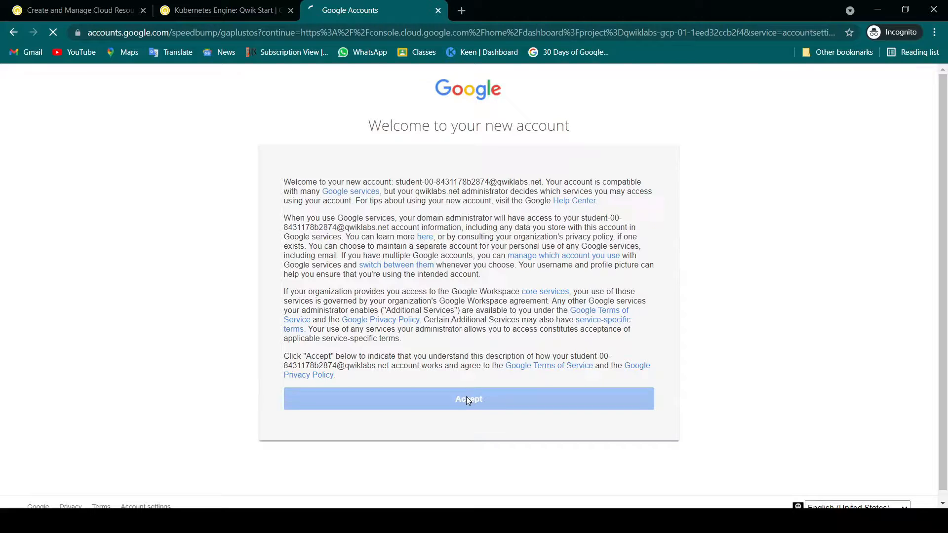
# - Copy the Task 1 command "gcloud config set compute/zone us-central1-a" from the lab instructions
pyautogui.click(232, 4)
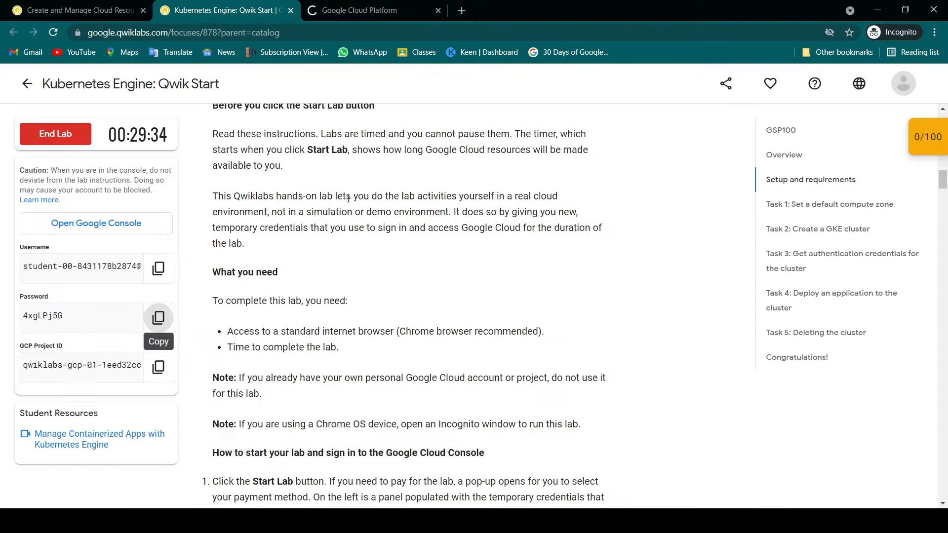
pyautogui.scroll(-20, 345, 214)
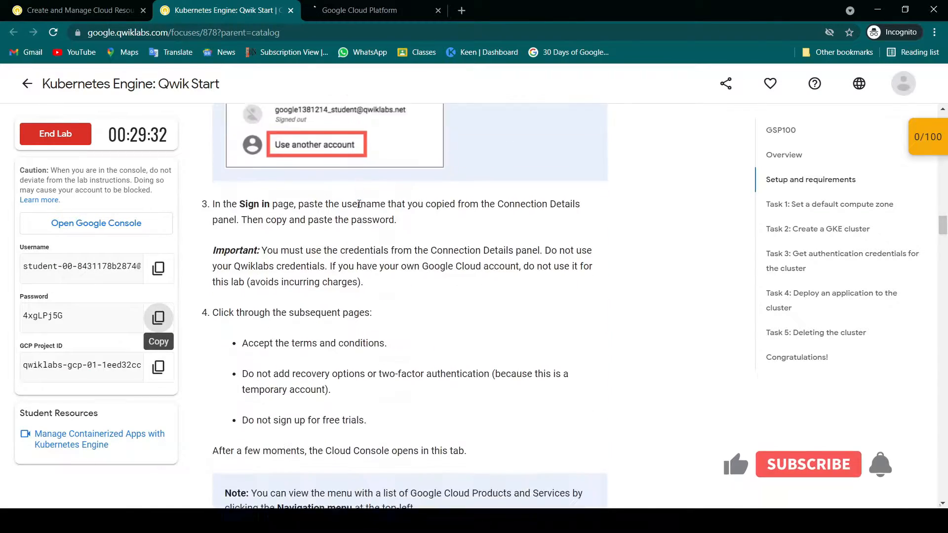
pyautogui.scroll(-11, 359, 207)
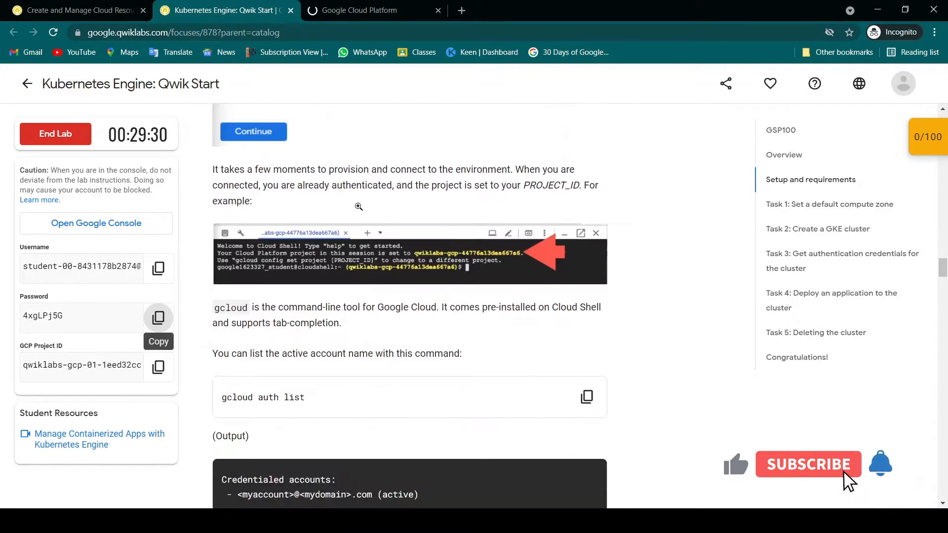
pyautogui.scroll(-10, 359, 213)
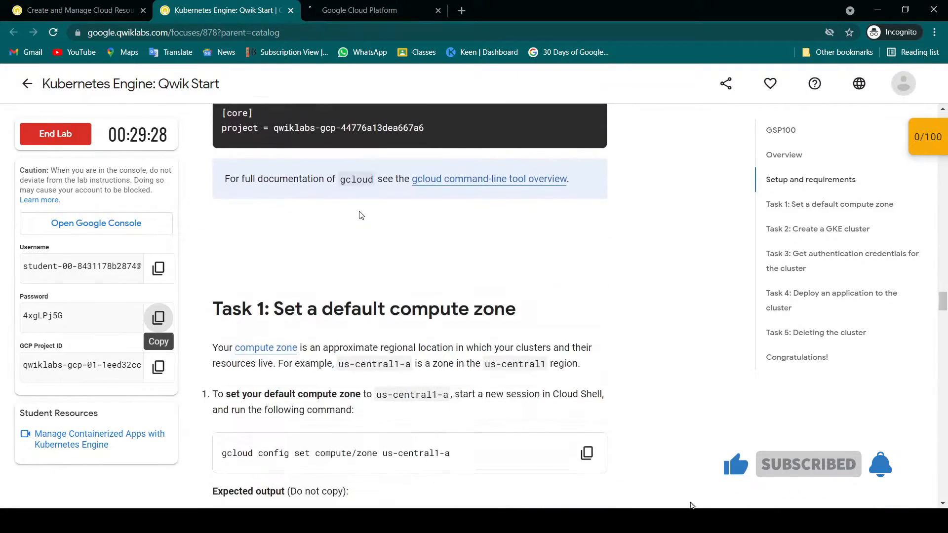
pyautogui.scroll(-1, 351, 214)
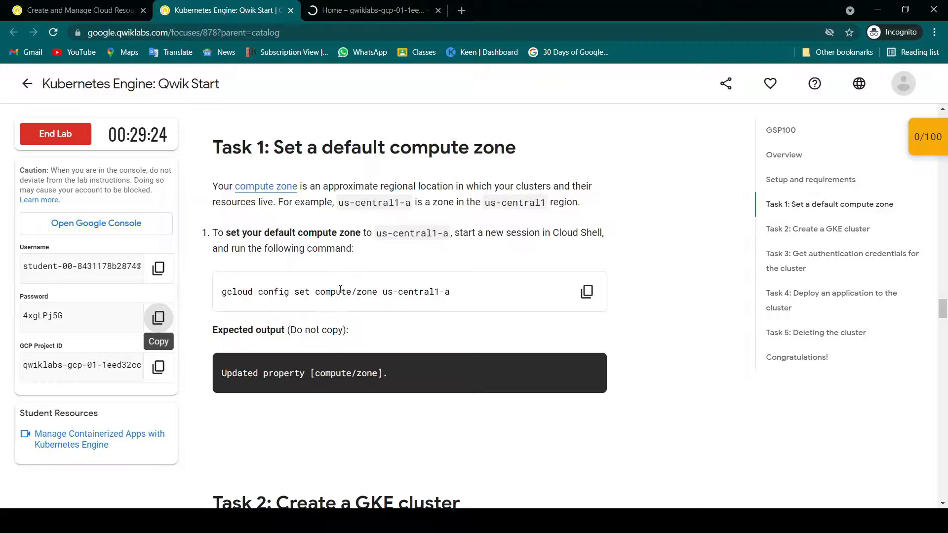
pyautogui.click(587, 292)
# - Agree to the Google Cloud Platform terms of service in the console and start Cloud Shell
pyautogui.click(417, 18)
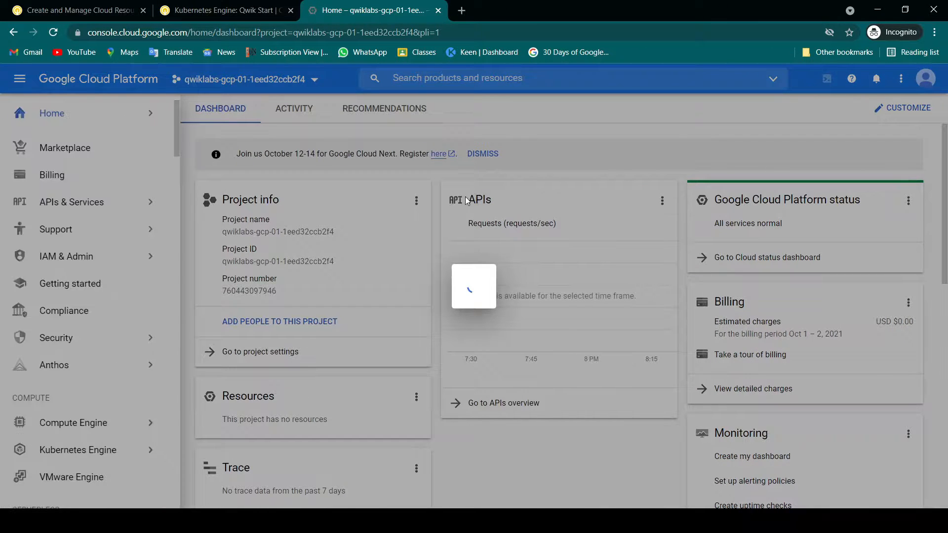
pyautogui.click(321, 341)
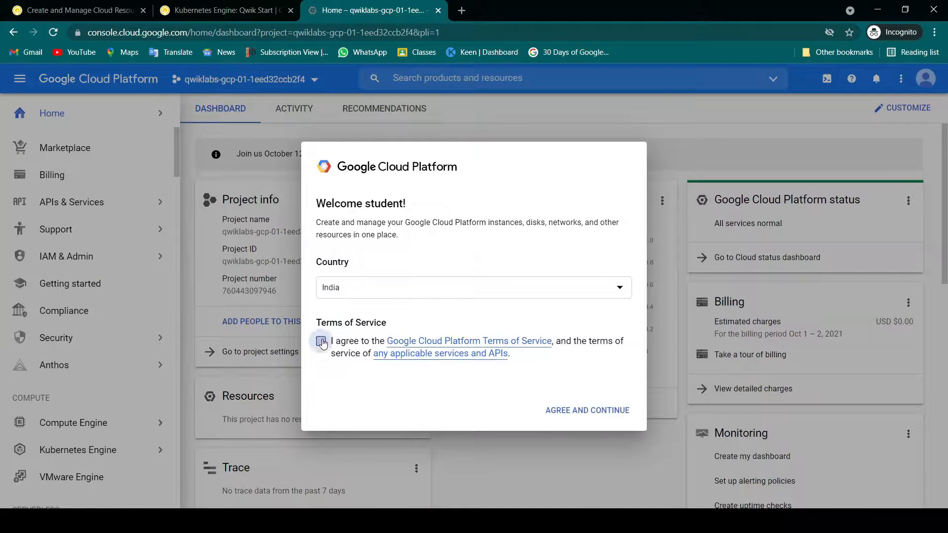
pyautogui.click(561, 413)
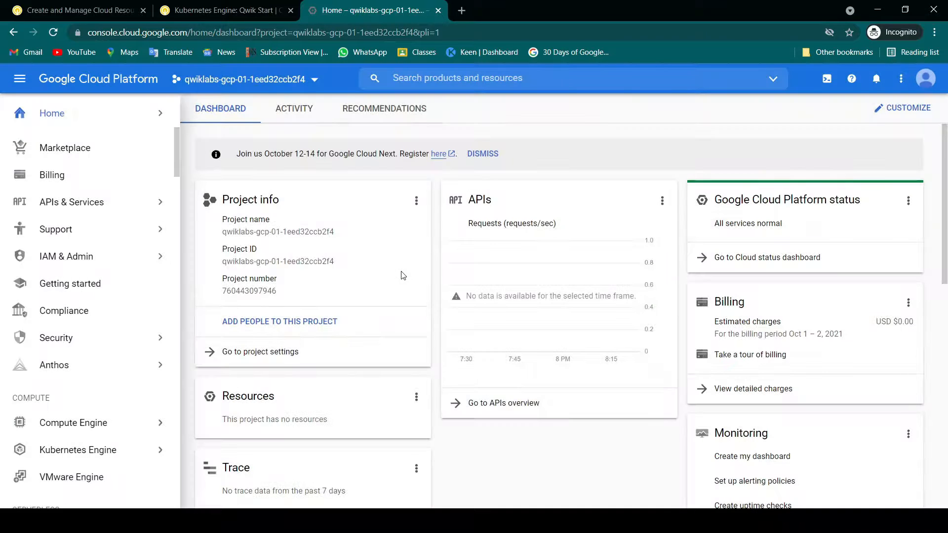
pyautogui.click(827, 84)
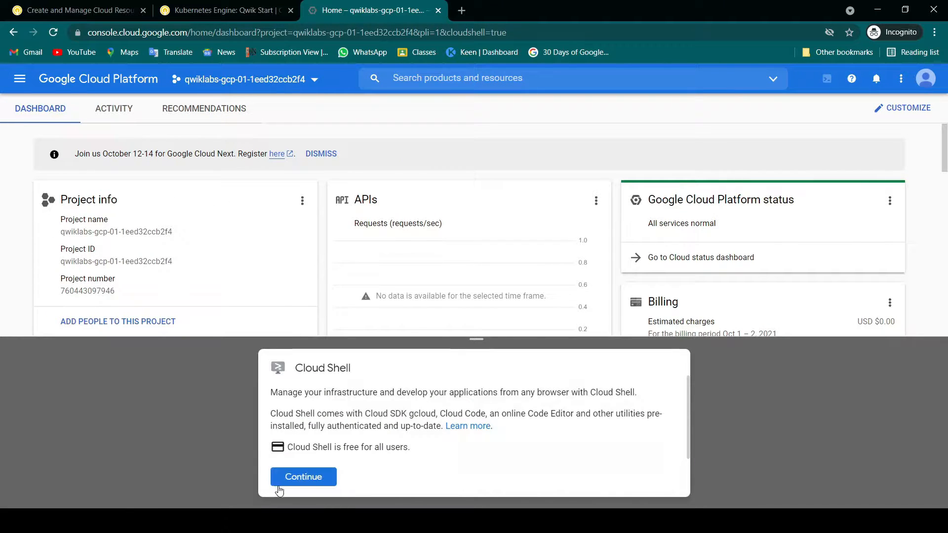
pyautogui.click(285, 482)
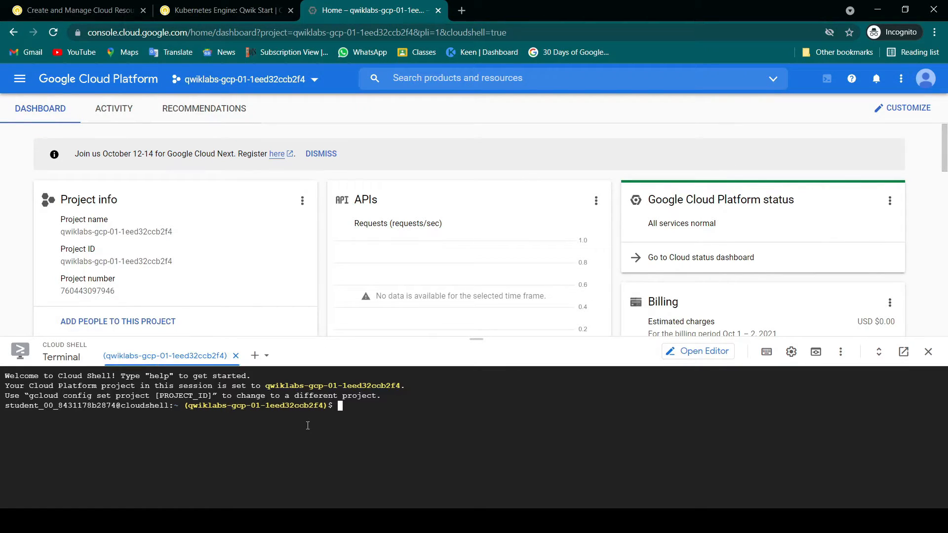
# - Run "gcloud config set compute/zone us-central1-a" in Cloud Shell and authorize its credentials request
pyautogui.hotkey('ctrl', 'v')
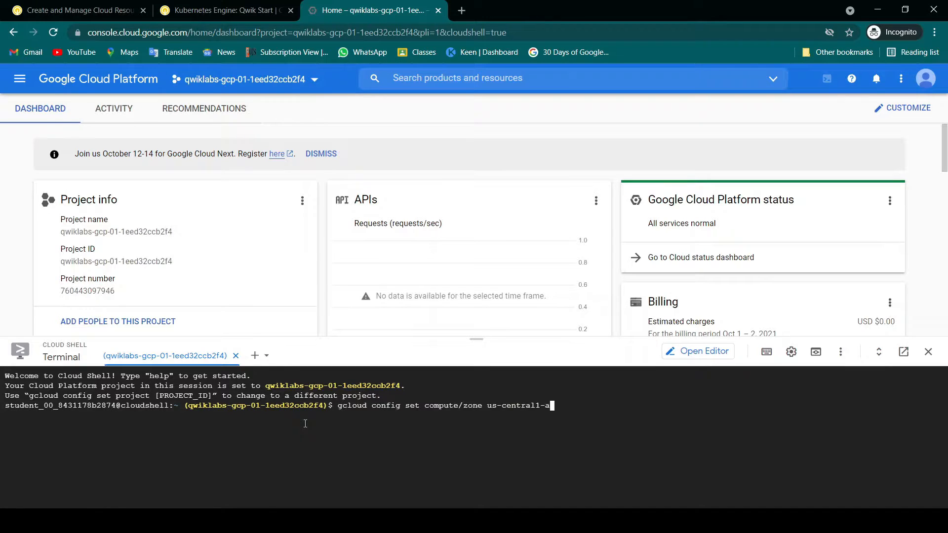
pyautogui.press('Return')
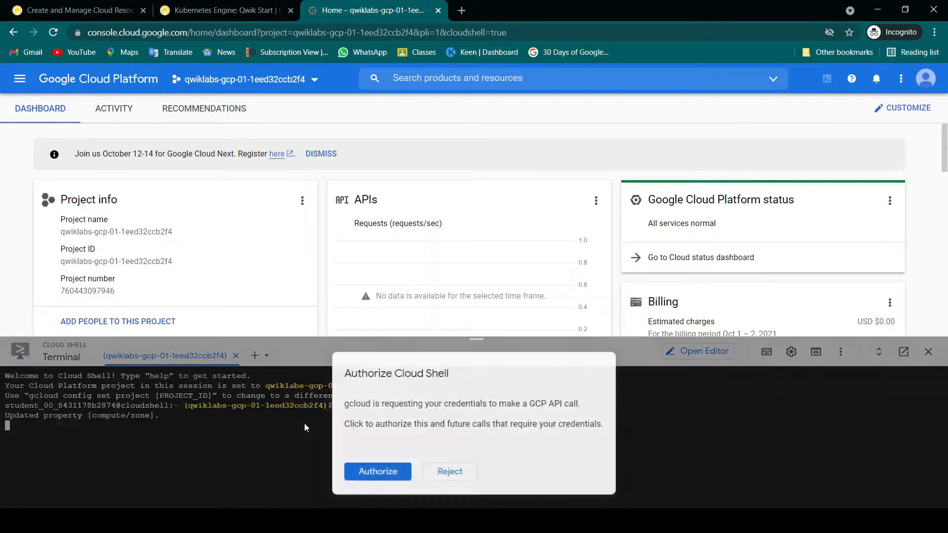
pyautogui.click(371, 482)
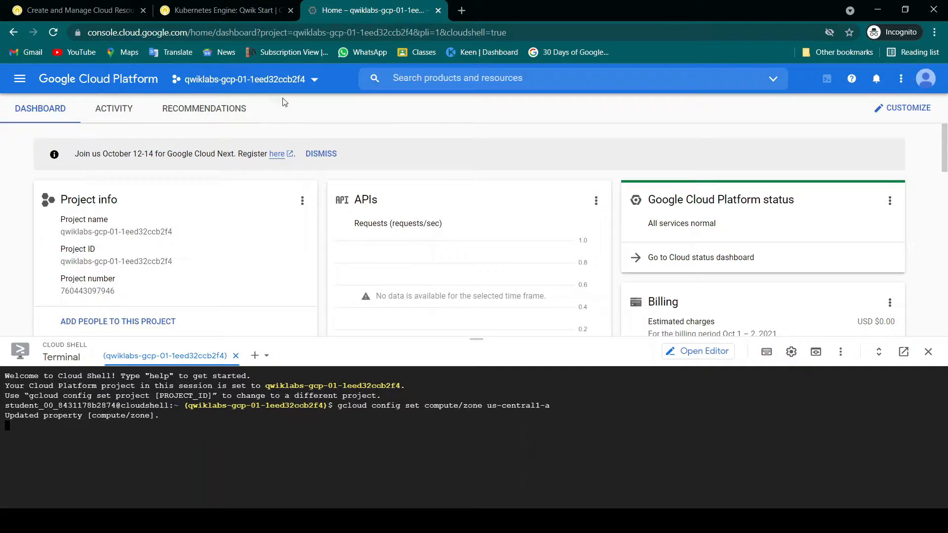
# - Create a GKE cluster by running Task 2's command in Cloud Shell as "gcloud container clusters create mycluster"
pyautogui.click(222, 10)
pyautogui.scroll(-6, 421, 294)
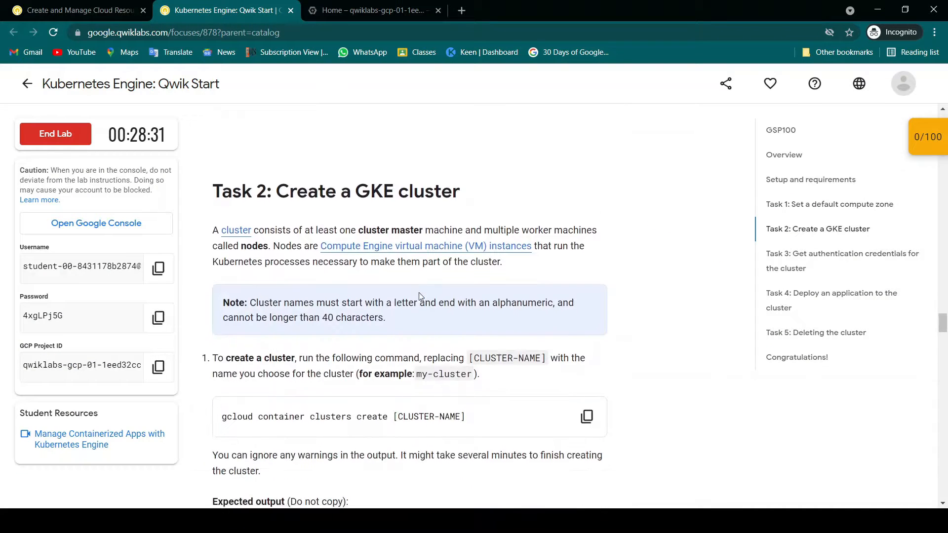
pyautogui.scroll(-2, 419, 296)
pyautogui.moveTo(222, 297); pyautogui.dragTo(388, 297)
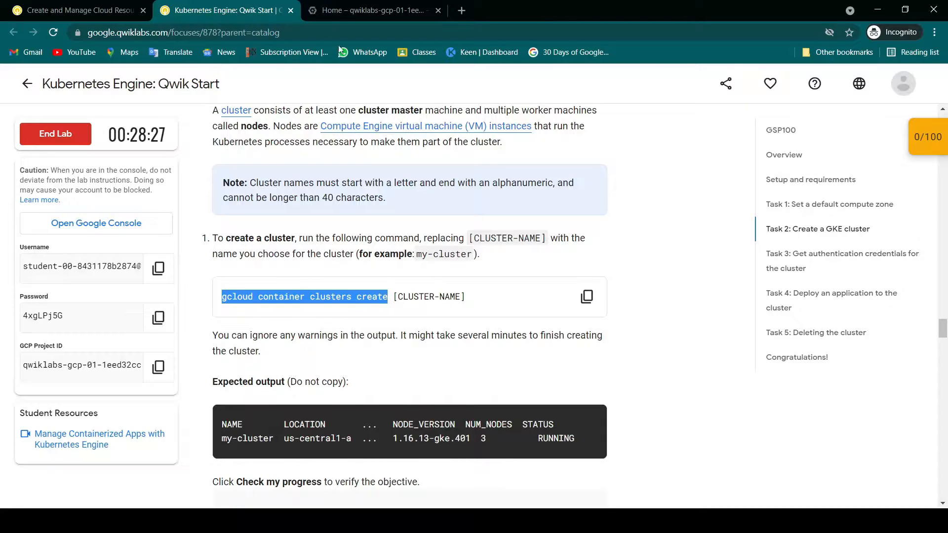
pyautogui.click(375, 10)
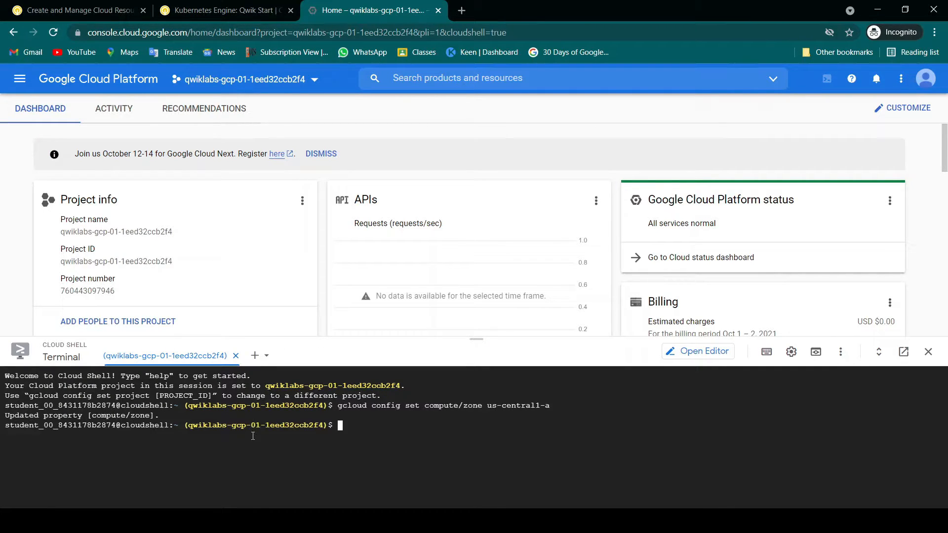
pyautogui.hotkey('ctrl', 'v')
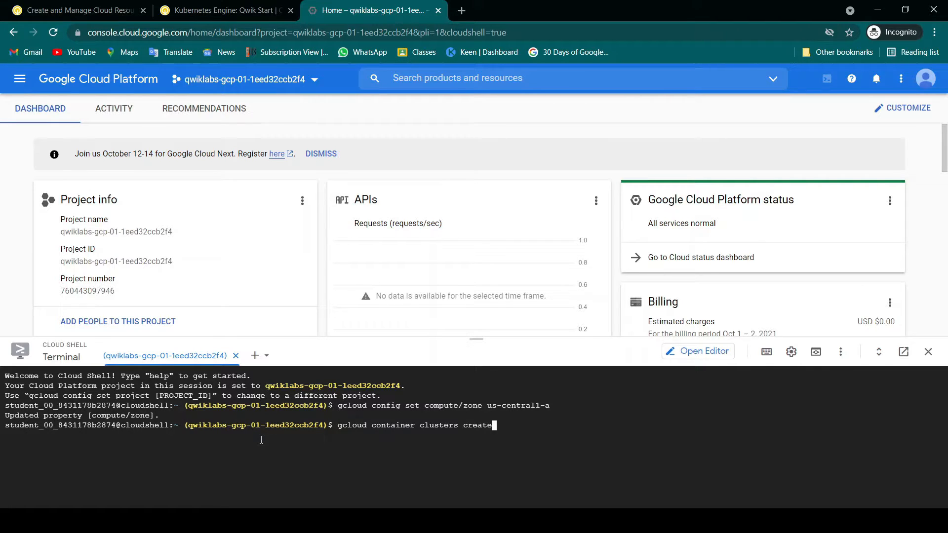
pyautogui.write('mycluster')
pyautogui.press('Return')
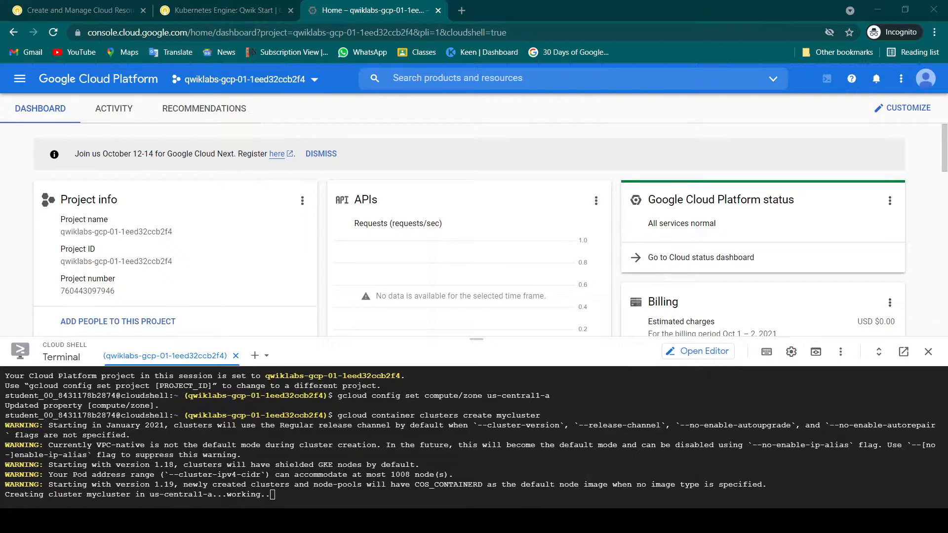
# - Monitor the creation of mycluster in Cloud Shell and review Task 2's expected output in the lab meanwhile
pyautogui.click(336, 500)
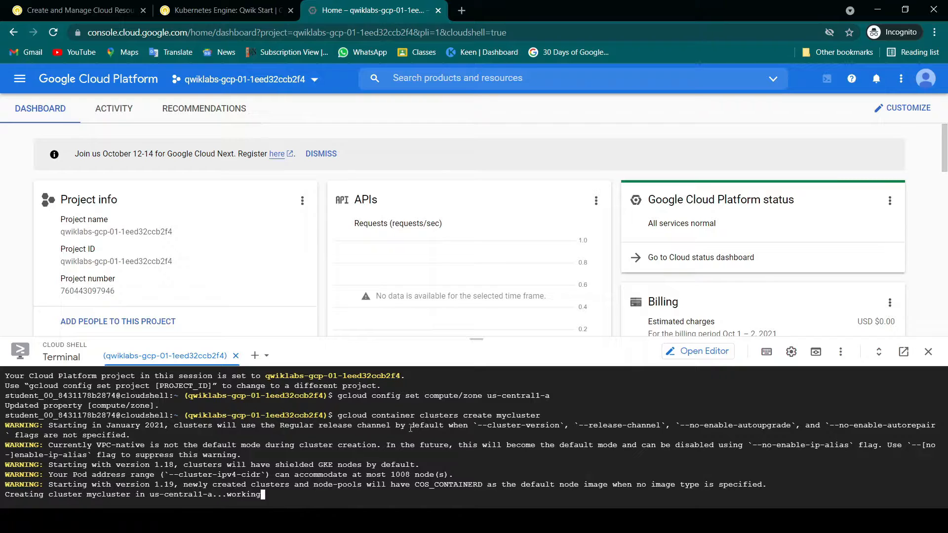
pyautogui.click(214, 9)
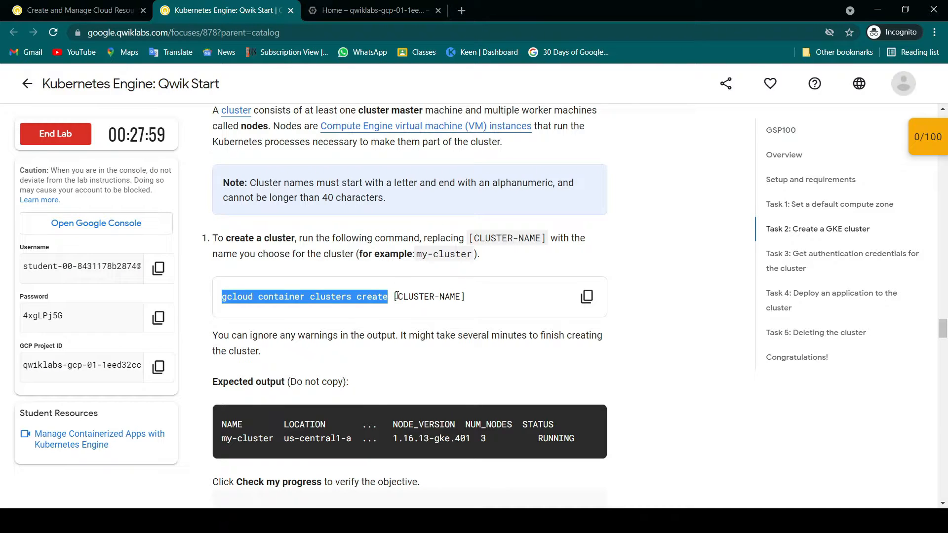
pyautogui.scroll(-2, 415, 320)
pyautogui.click(631, 272)
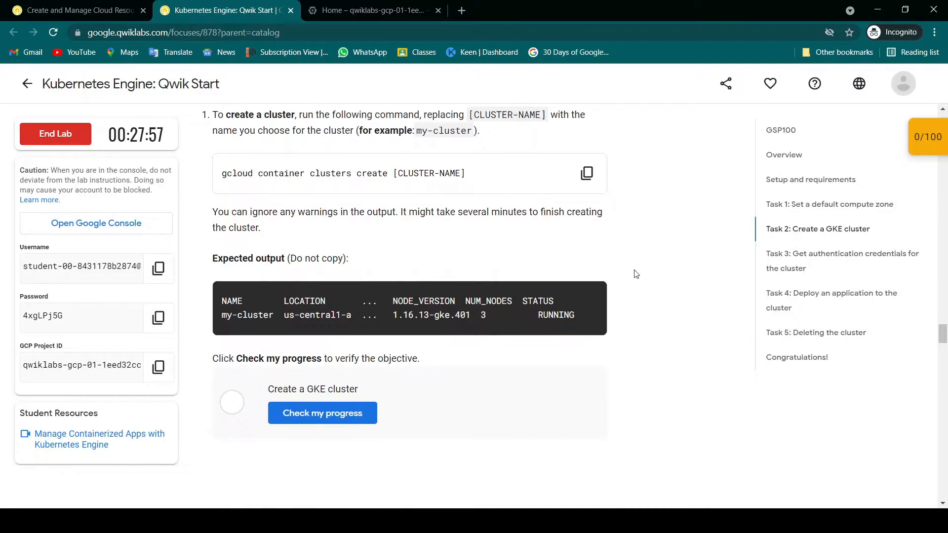
pyautogui.click(414, 17)
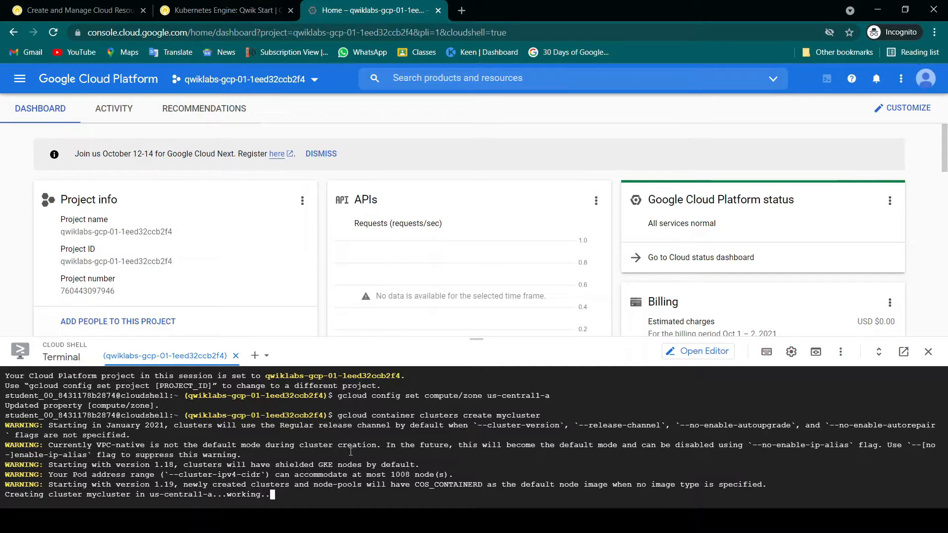
pyautogui.click(353, 521)
pyautogui.hotkey('alt', 'Tab')
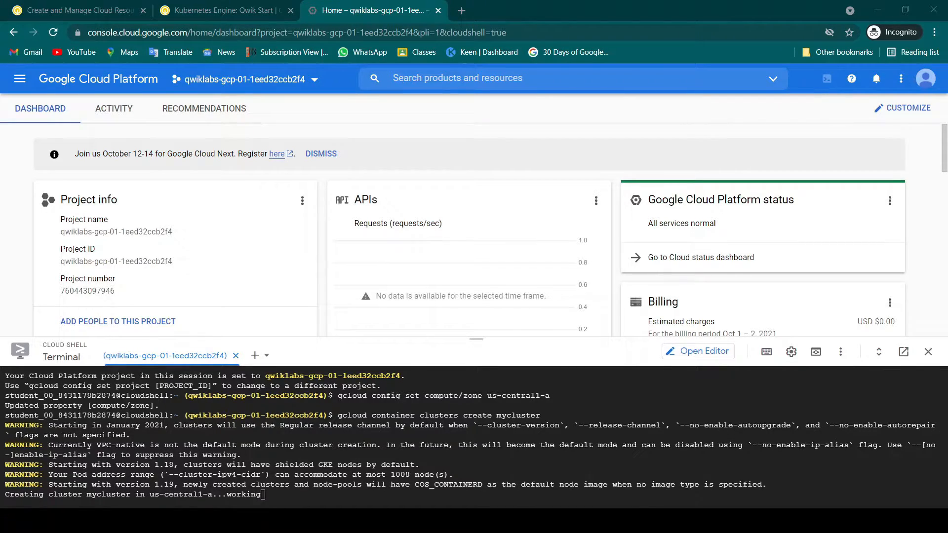
pyautogui.hotkey('alt', 'Tab')
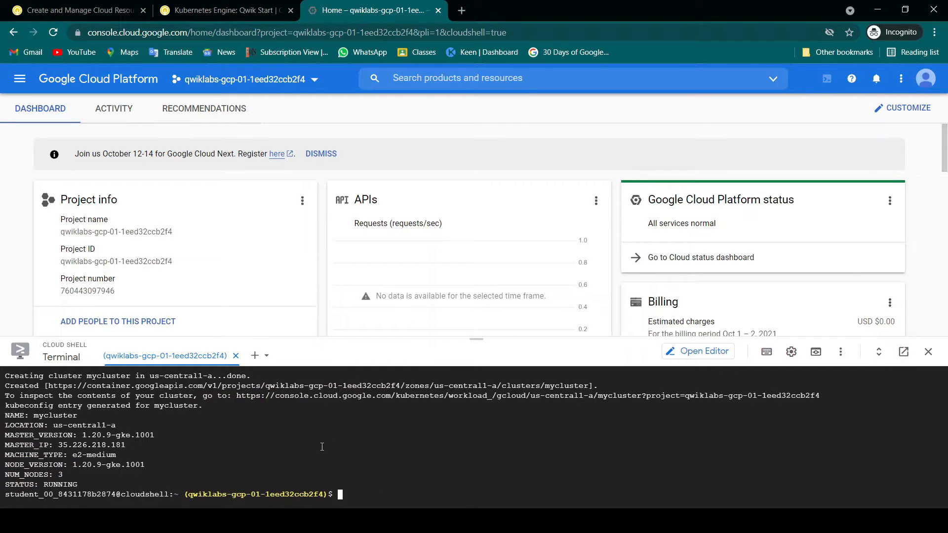
# - Switch to the Qwiklabs lab and check progress for the "Create a GKE cluster" objective
pyautogui.click(258, 12)
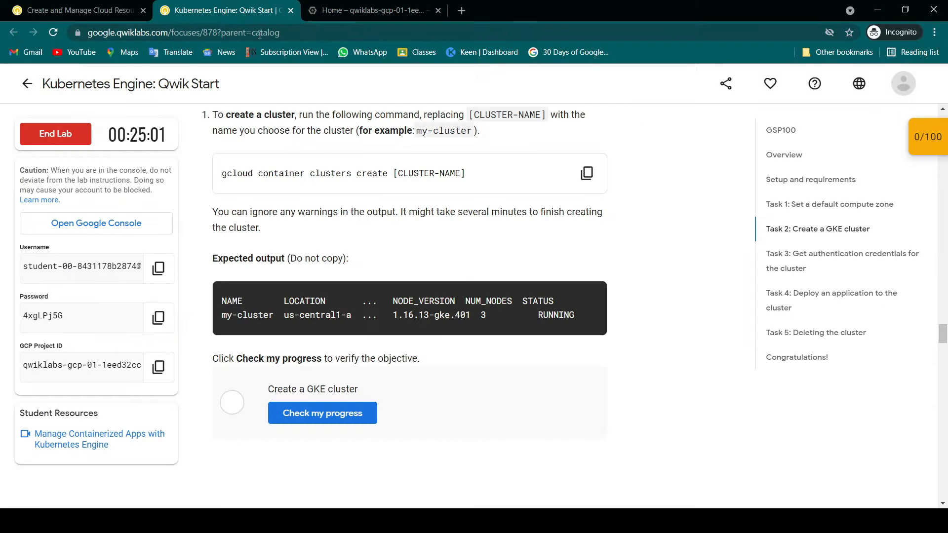
pyautogui.click(325, 413)
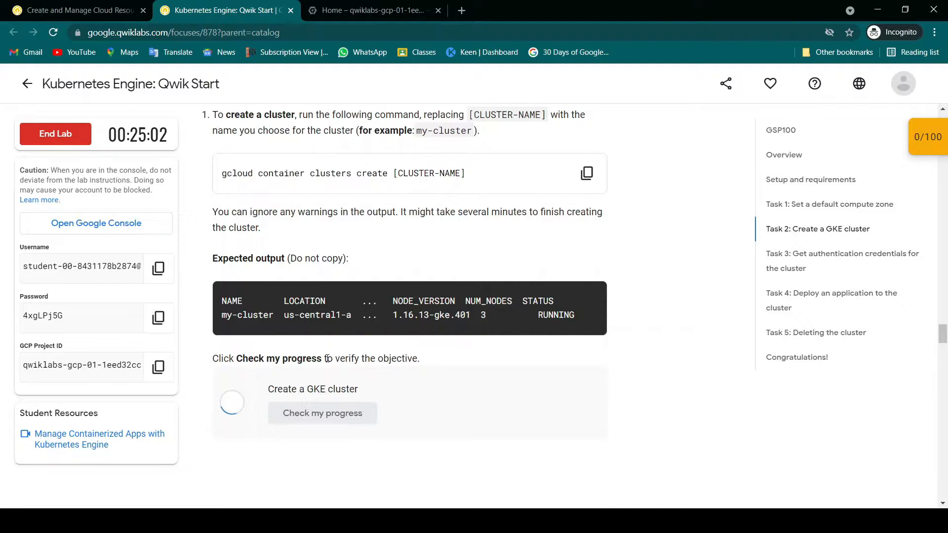
# - Get the cluster's authentication credentials by running Task 3's command in Cloud Shell as "gcloud container clusters get-credentials mycluster"
pyautogui.scroll(-9, 395, 321)
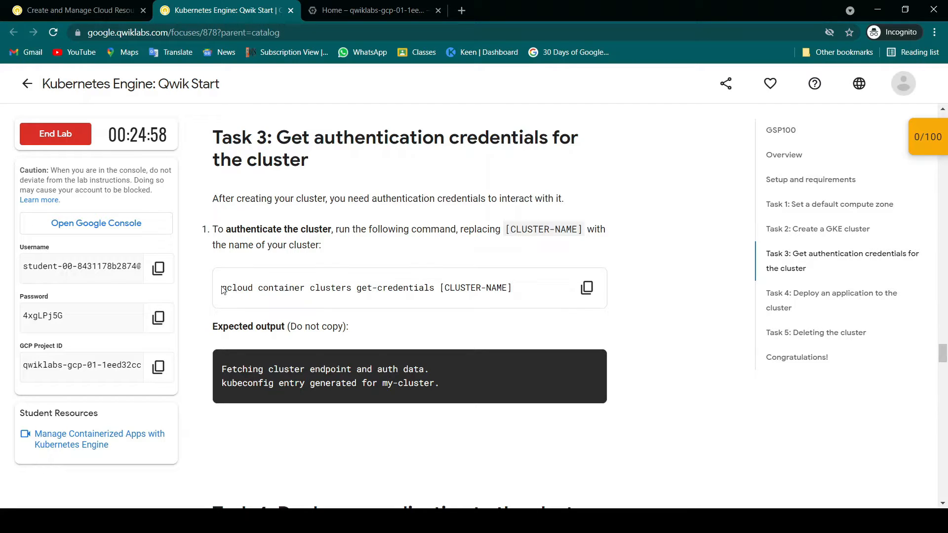
pyautogui.moveTo(224, 286); pyautogui.dragTo(430, 285)
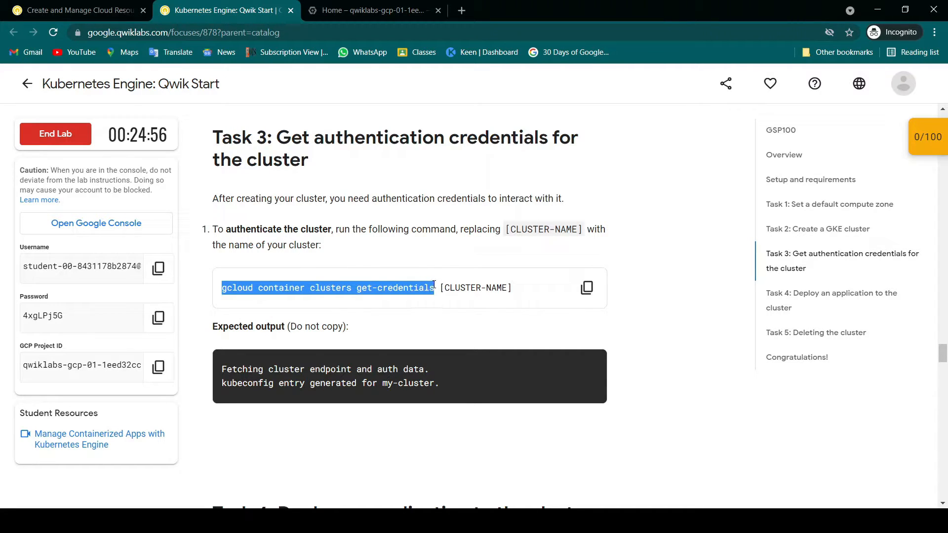
pyautogui.click(370, 10)
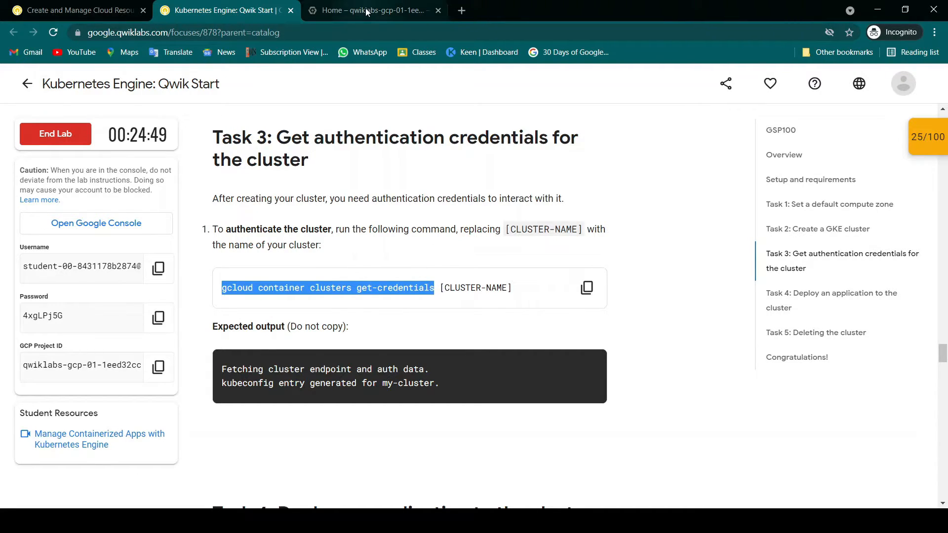
pyautogui.hotkey('ctrl', 'v')
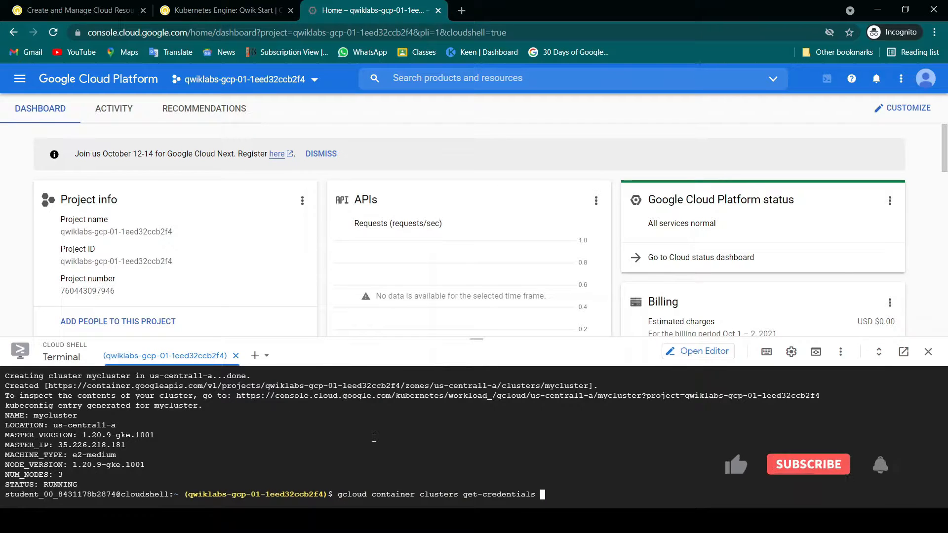
pyautogui.write('myclus')
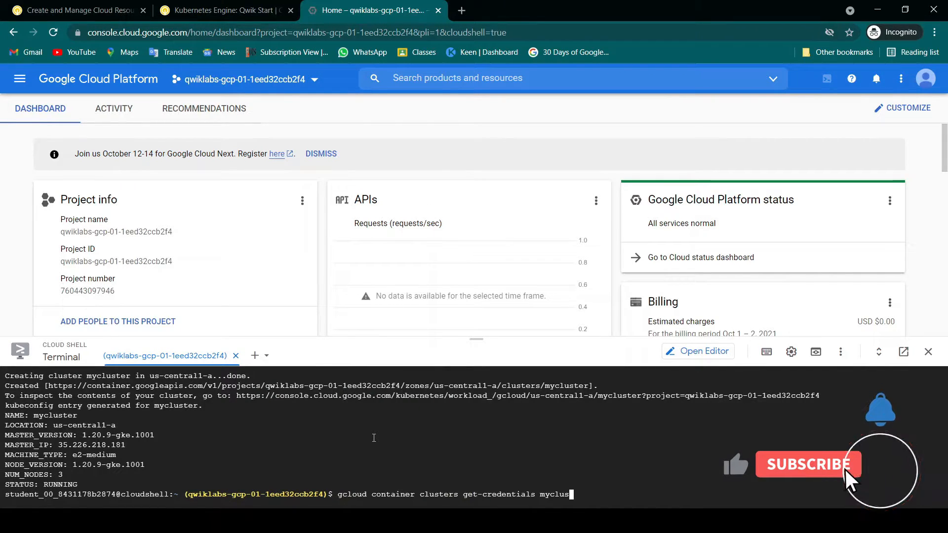
pyautogui.write('ter')
pyautogui.press('Return')
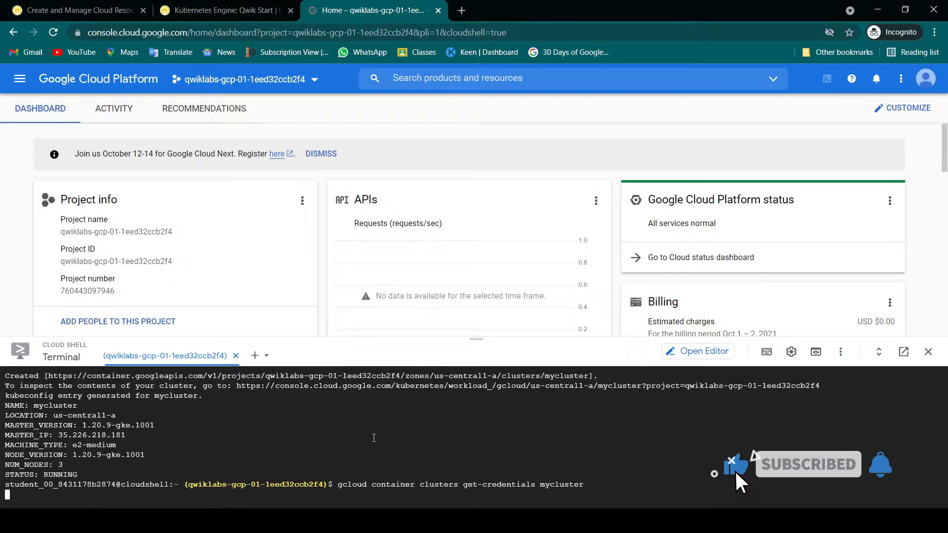
# - Copy Task 4's deployment command from the lab and run "kubectl create deployment hello-server --image=gcr.io/google-samples/hello-app:1.0" in Cloud Shell
pyautogui.click(225, 10)
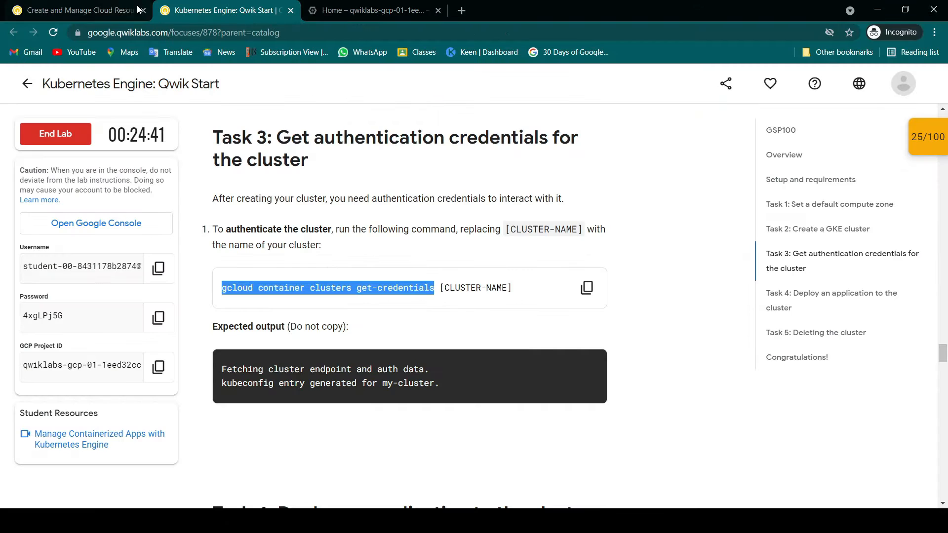
pyautogui.scroll(-5, 329, 295)
pyautogui.scroll(-4, 330, 295)
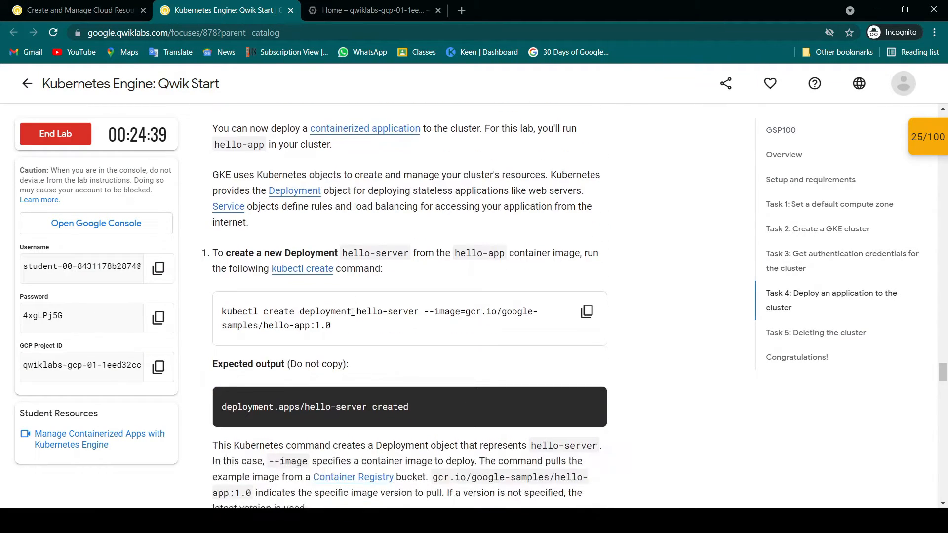
pyautogui.click(593, 306)
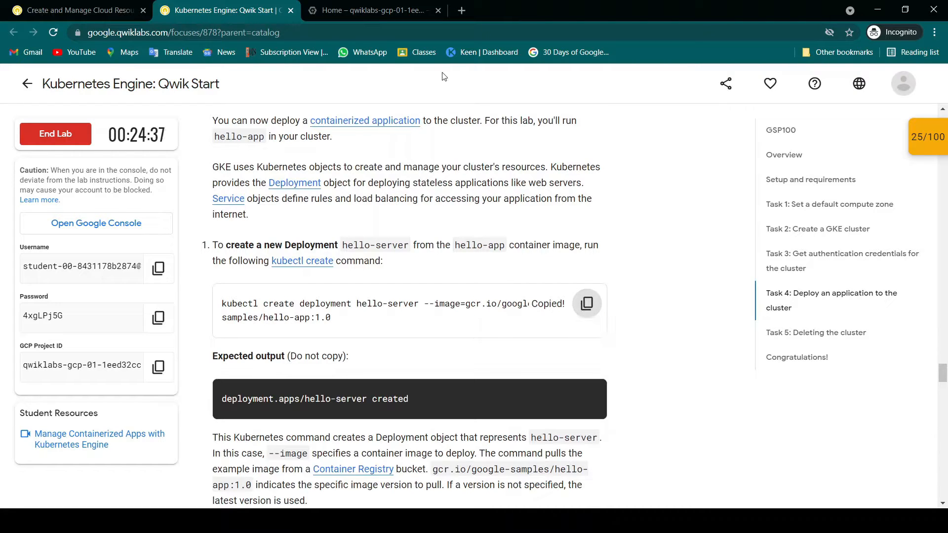
pyautogui.click(384, 6)
pyautogui.hotkey('ctrl', 'v')
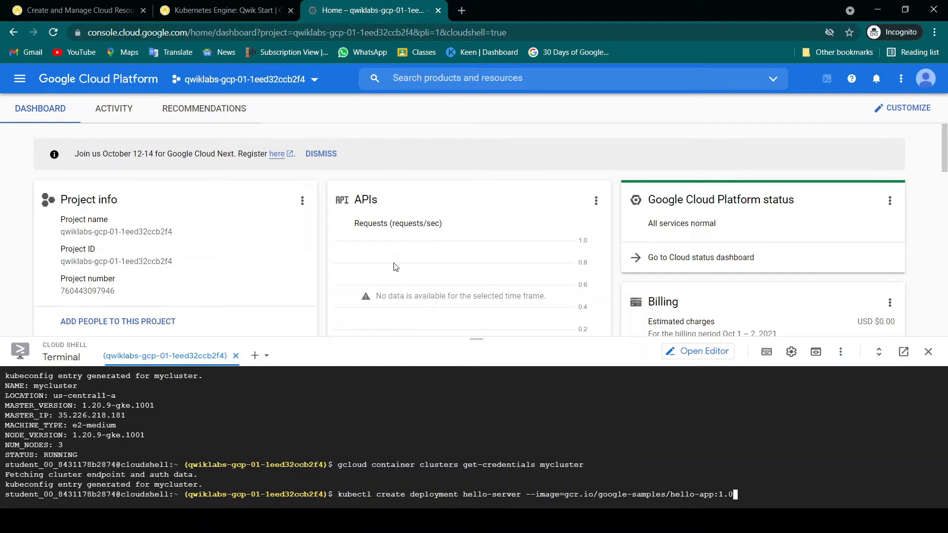
pyautogui.press('Return')
# - Try to check the lab progress for the "Create a new Deployment: hello-server" objective
pyautogui.click(227, 11)
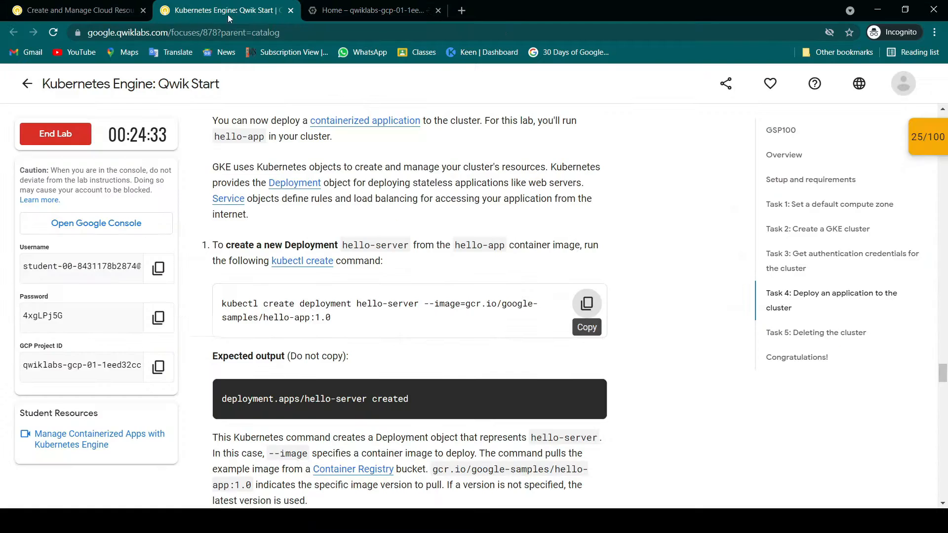
pyautogui.scroll(-5, 366, 357)
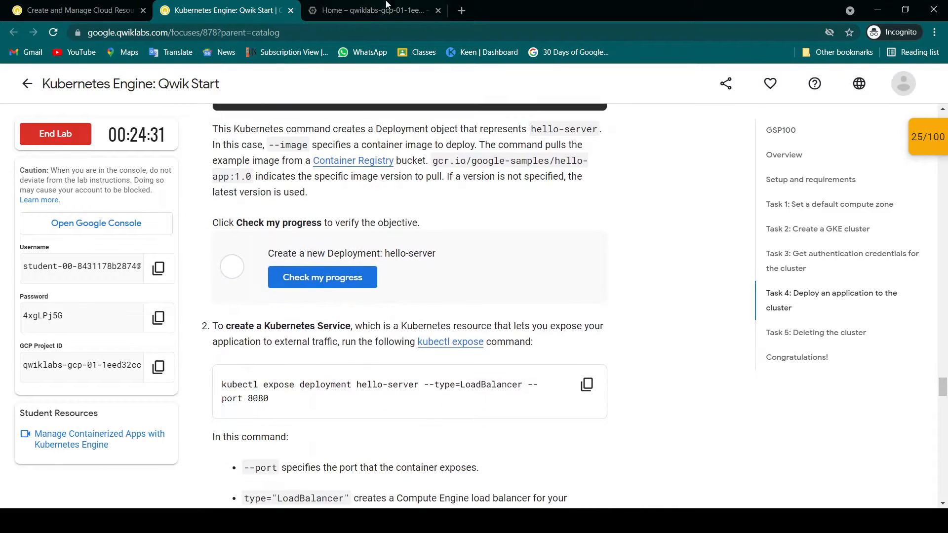
pyautogui.click(389, 7)
pyautogui.click(227, 11)
pyautogui.click(349, 279)
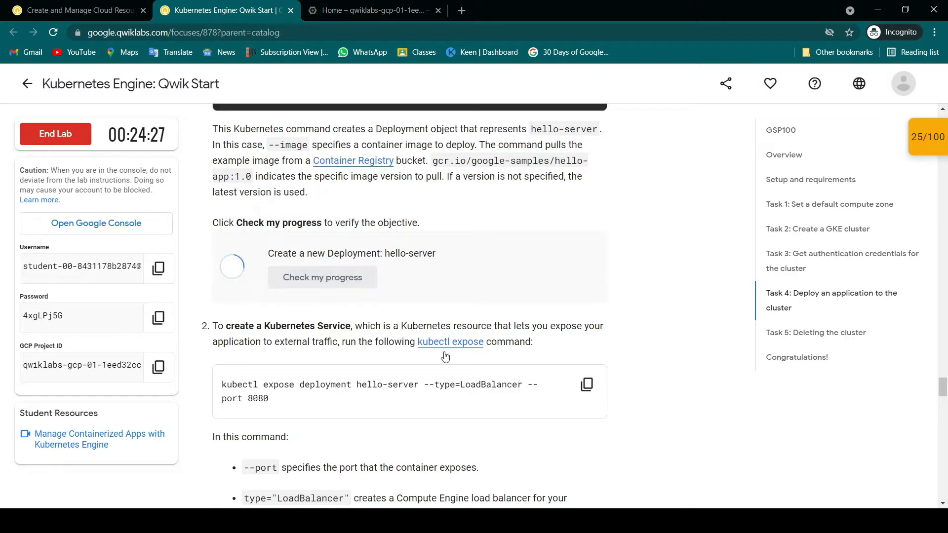
# - Expose the deployment by running the lab's "kubectl expose deployment hello-server --type=LoadBalancer --port 8080" command in Cloud Shell
pyautogui.click(578, 394)
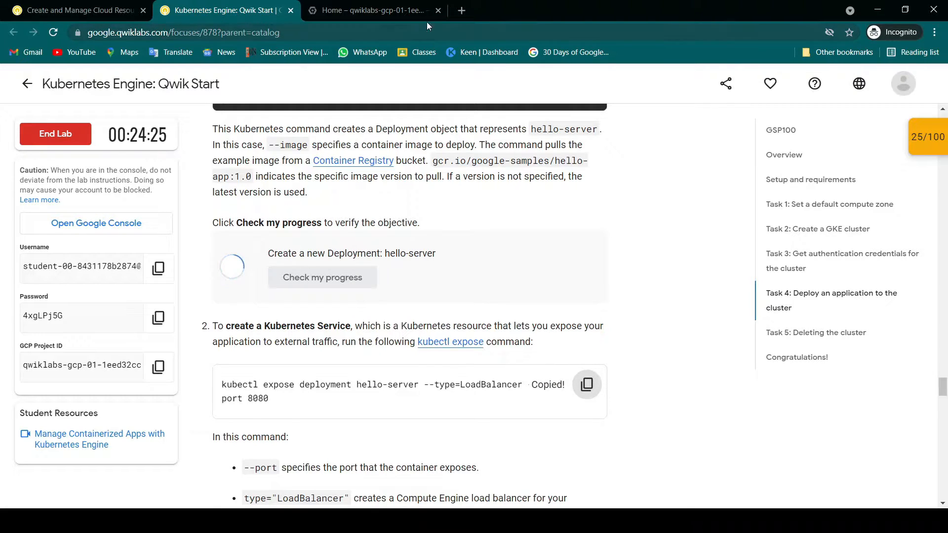
pyautogui.click(365, 11)
pyautogui.hotkey('ctrl', 'v')
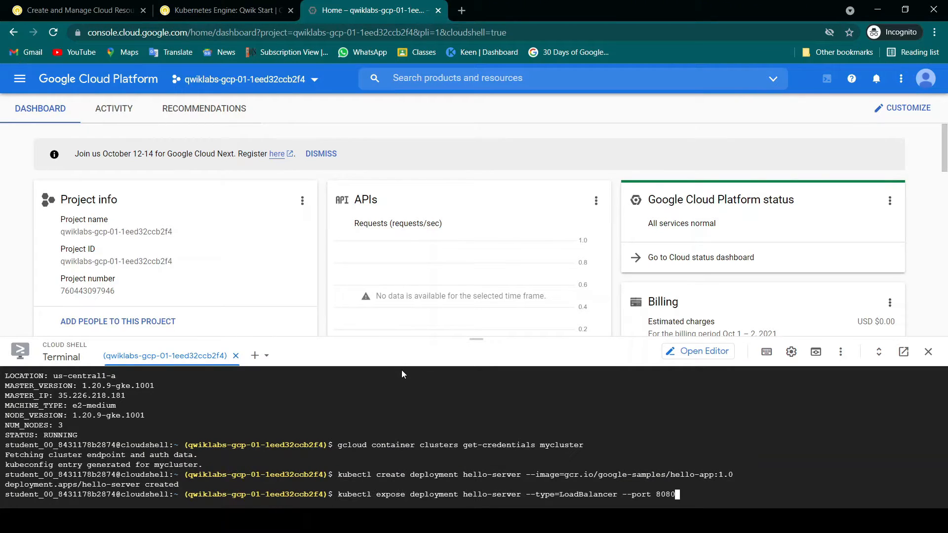
pyautogui.press('Return')
# - Recheck the hello-server deployment objective in the lab, looking at the Cloud Shell output between attempts
pyautogui.click(256, 12)
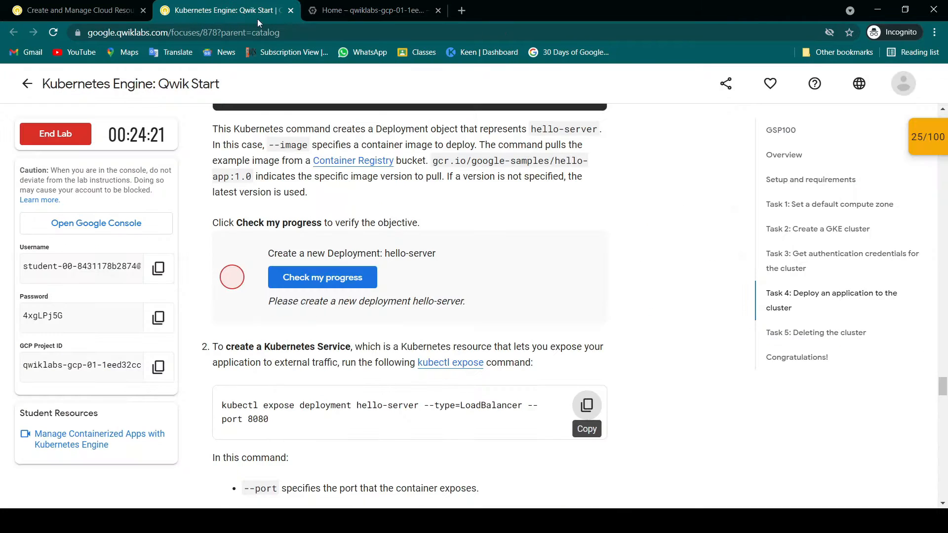
pyautogui.click(327, 279)
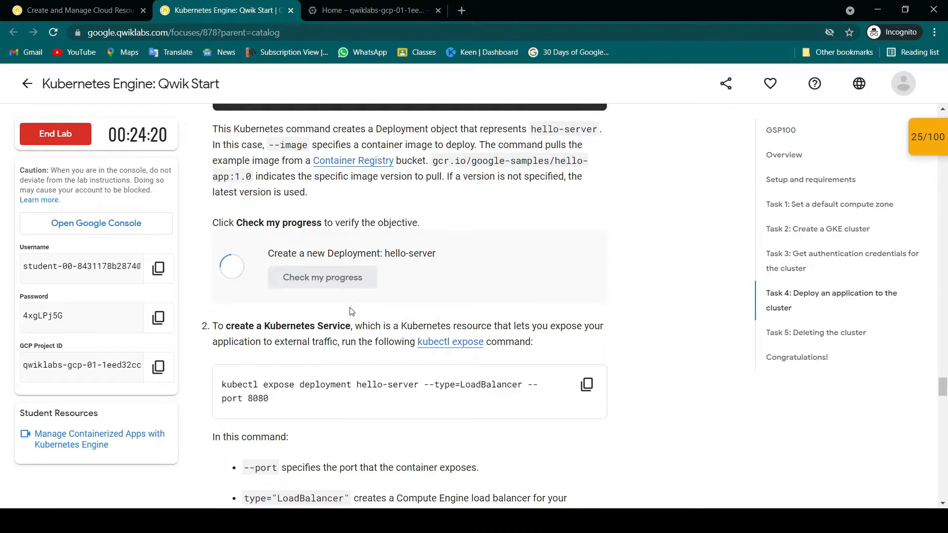
pyautogui.scroll(-2, 340, 296)
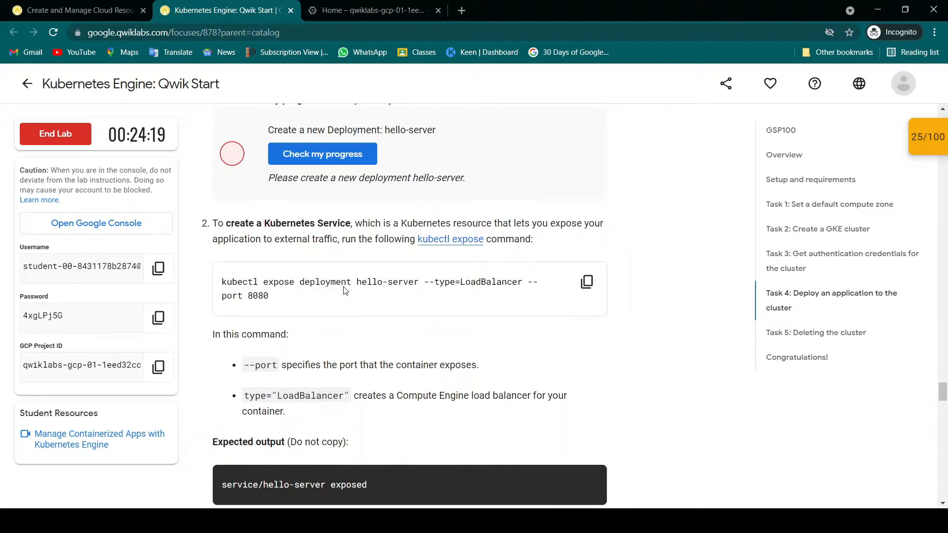
pyautogui.click(370, 11)
pyautogui.click(260, 8)
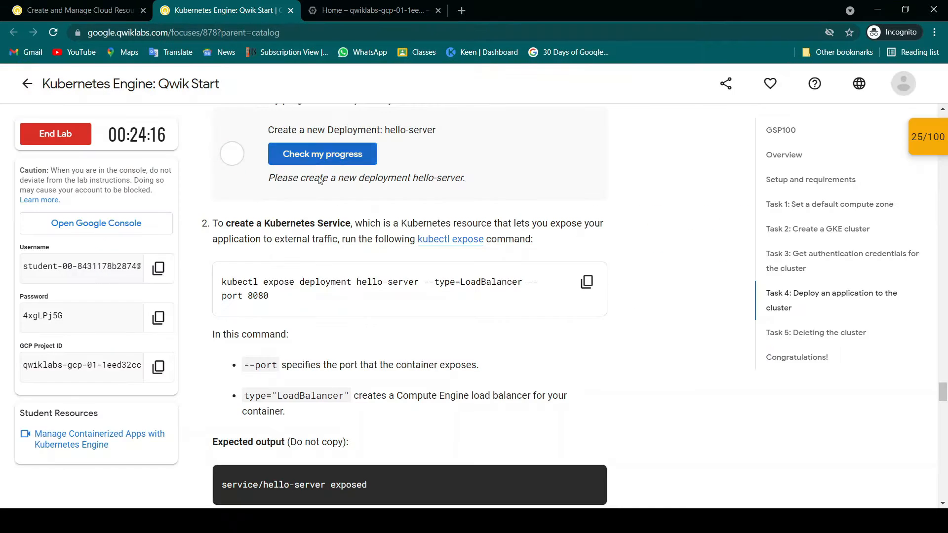
pyautogui.click(339, 155)
# - Copy the lab's service inspection command, review the deployment assessment, and run "kubectl get service" in Cloud Shell
pyautogui.scroll(-4, 346, 192)
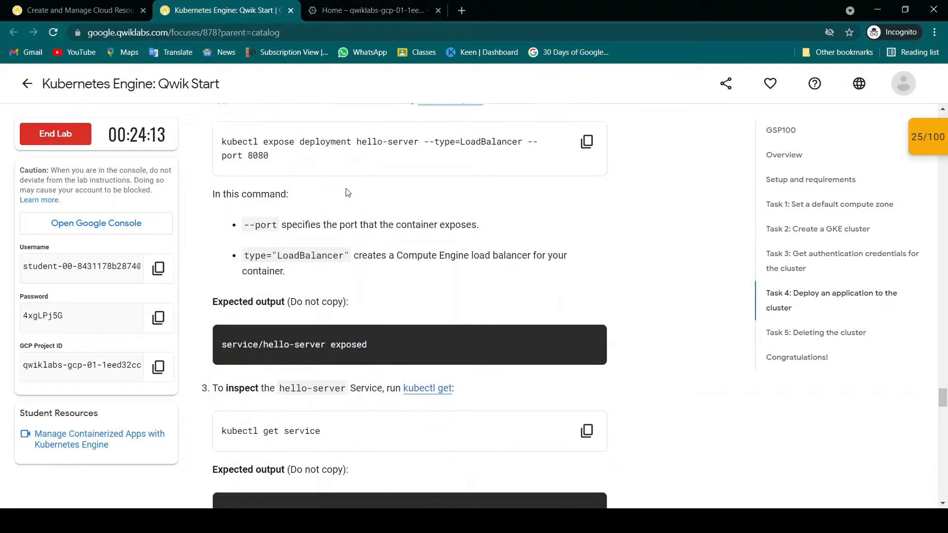
pyautogui.click(587, 366)
pyautogui.scroll(7, 439, 260)
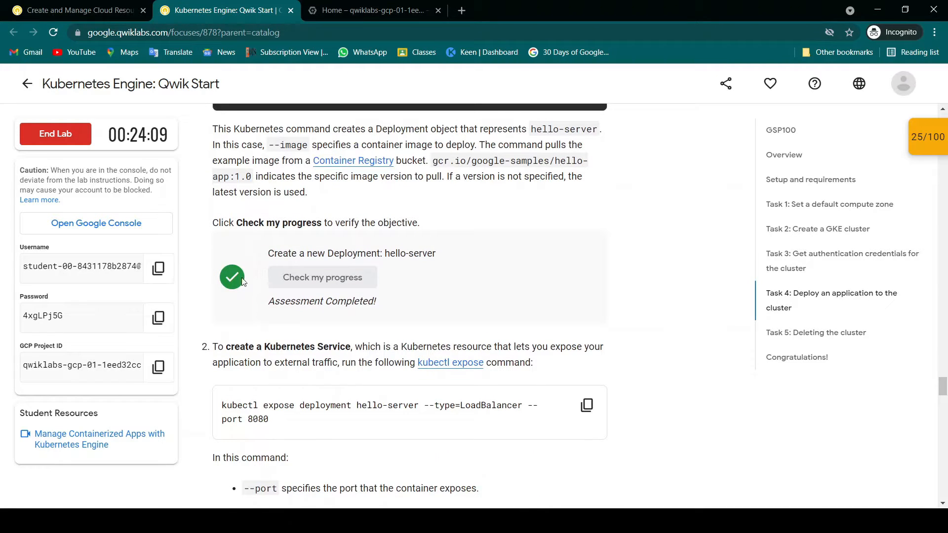
pyautogui.click(365, 11)
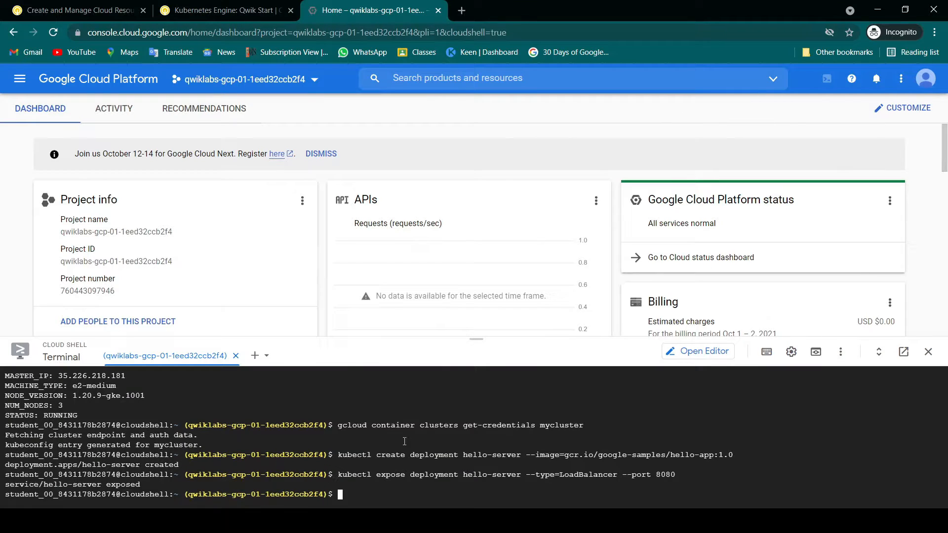
pyautogui.hotkey('ctrl', 'v')
pyautogui.press('Return')
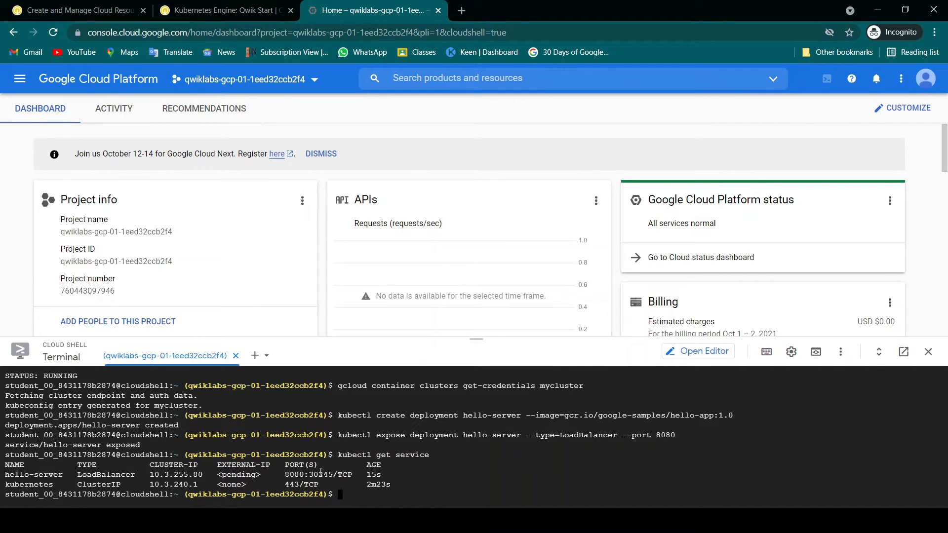
# - Review the lab's expected service output and external IP note, and run "kubectl get service" again in Cloud Shell
pyautogui.click(266, 11)
pyautogui.scroll(-6, 371, 261)
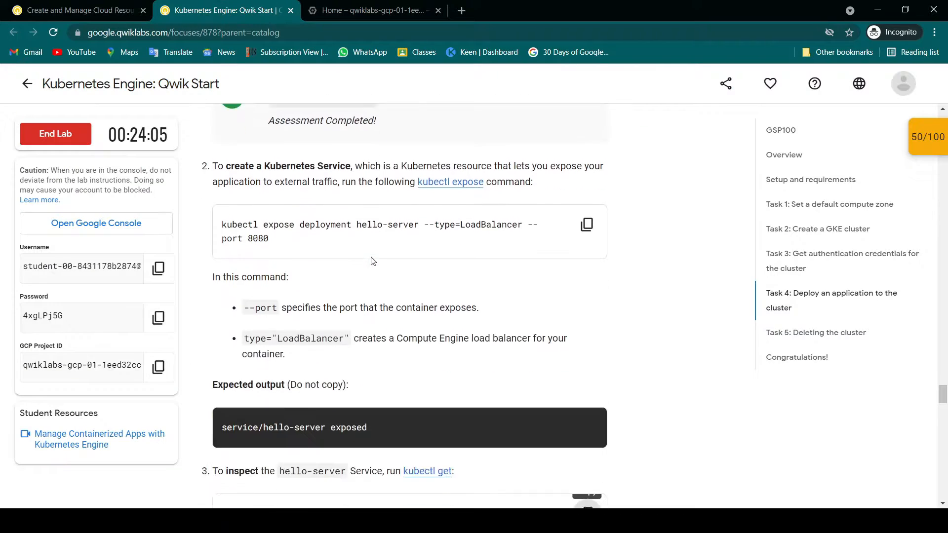
pyautogui.scroll(-5, 371, 262)
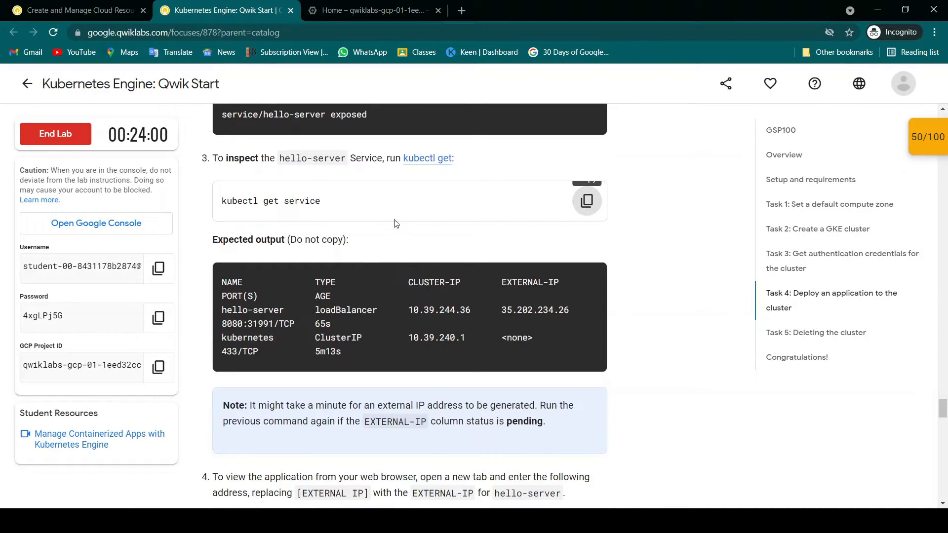
pyautogui.scroll(-2, 422, 267)
pyautogui.scroll(3, 561, 148)
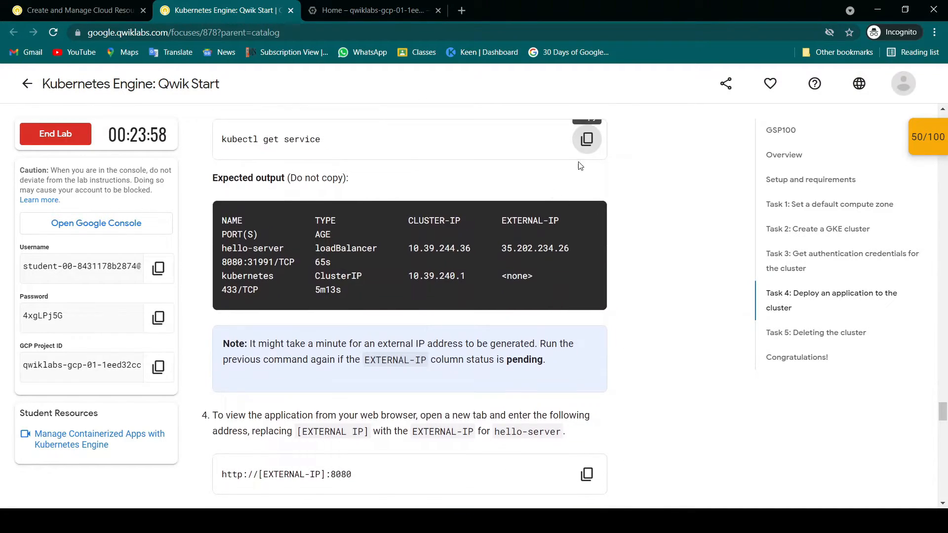
pyautogui.click(586, 135)
pyautogui.click(398, 11)
pyautogui.hotkey('ctrl', 'v')
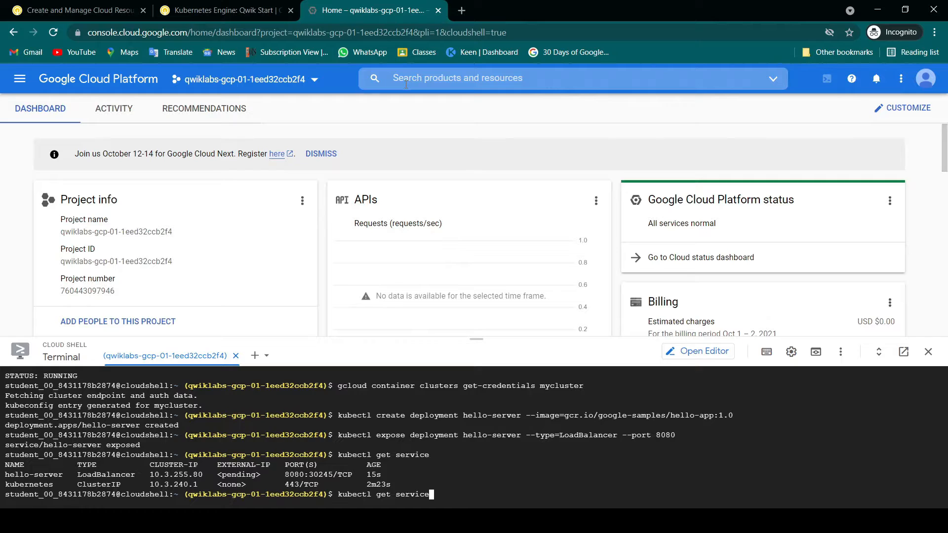
pyautogui.press('Return')
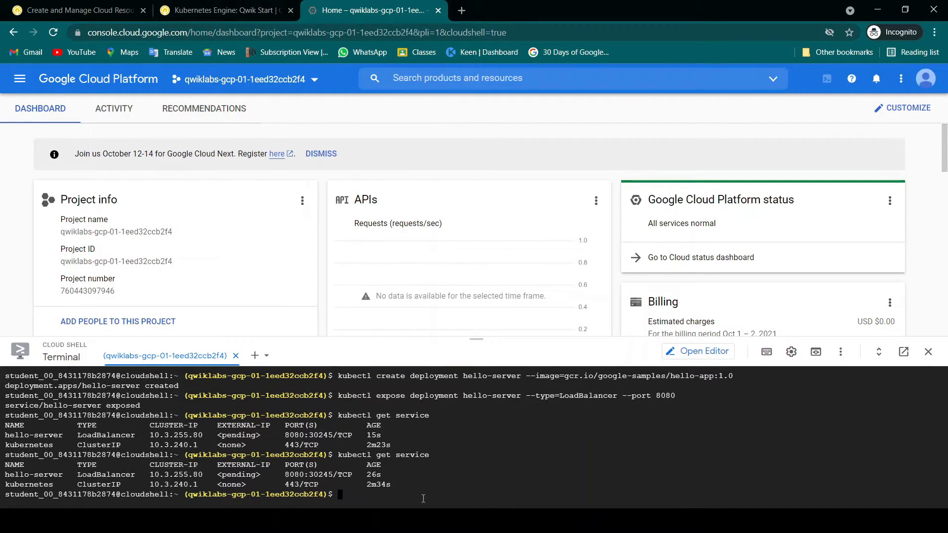
# - Rerun "kubectl get service" two more times, waiting in between, to look for hello-server's external IP
pyautogui.hotkey('ctrl', 'v')
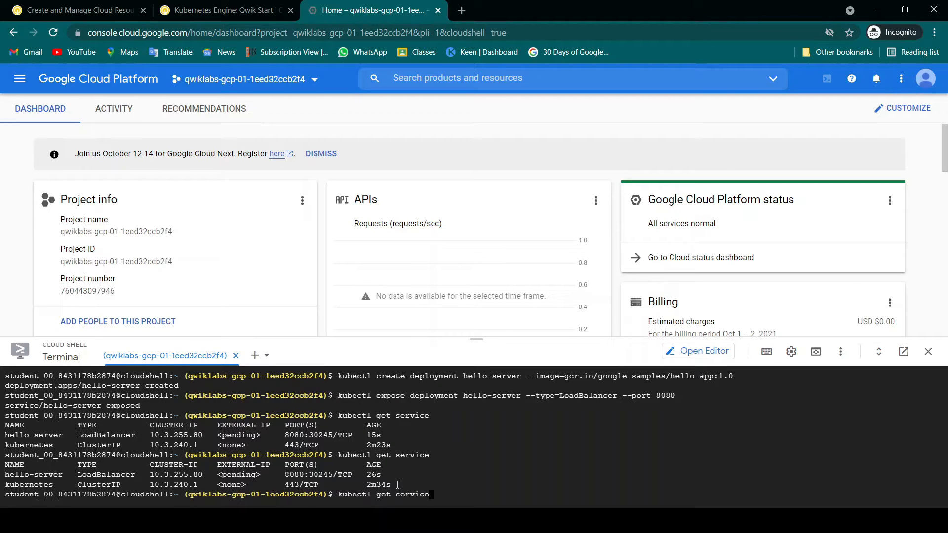
pyautogui.press('Return')
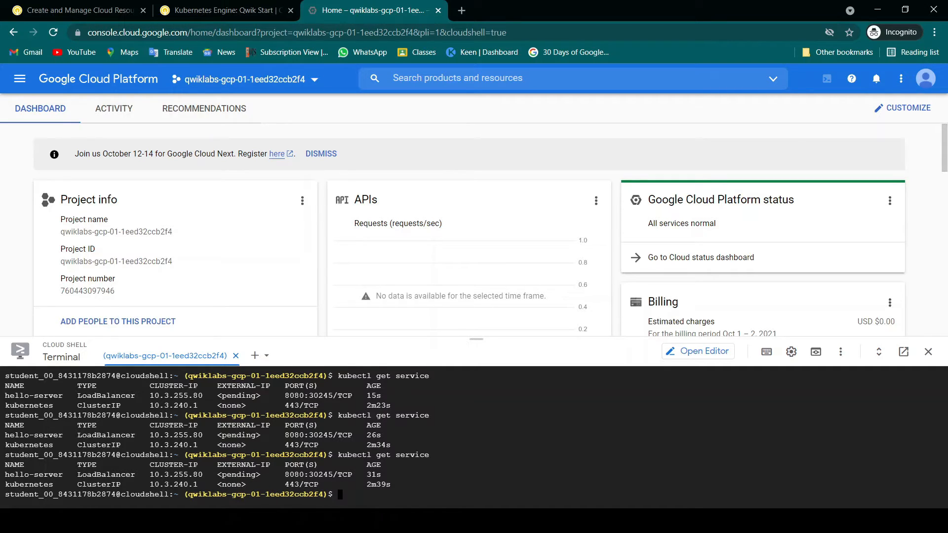
pyautogui.hotkey('alt', 'Tab')
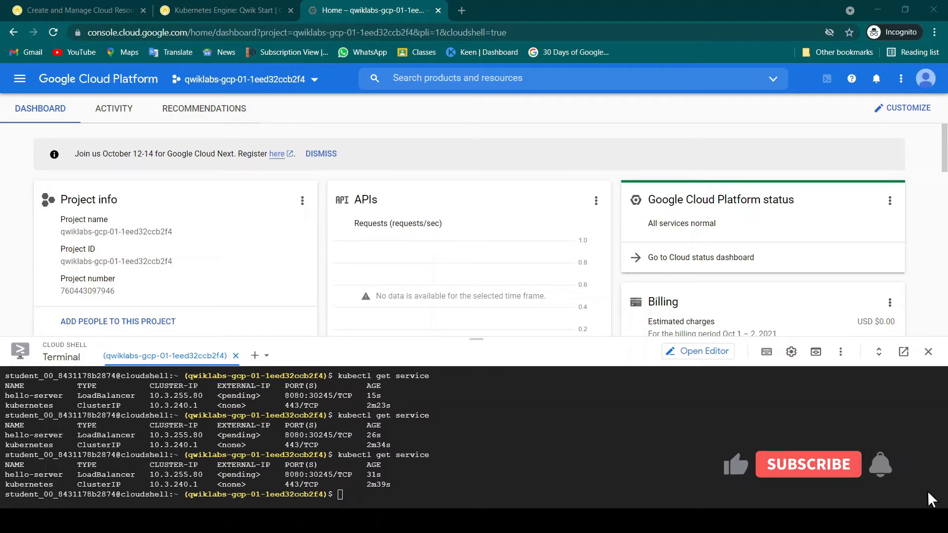
pyautogui.click(378, 488)
pyautogui.press('Up')
pyautogui.press('Return')
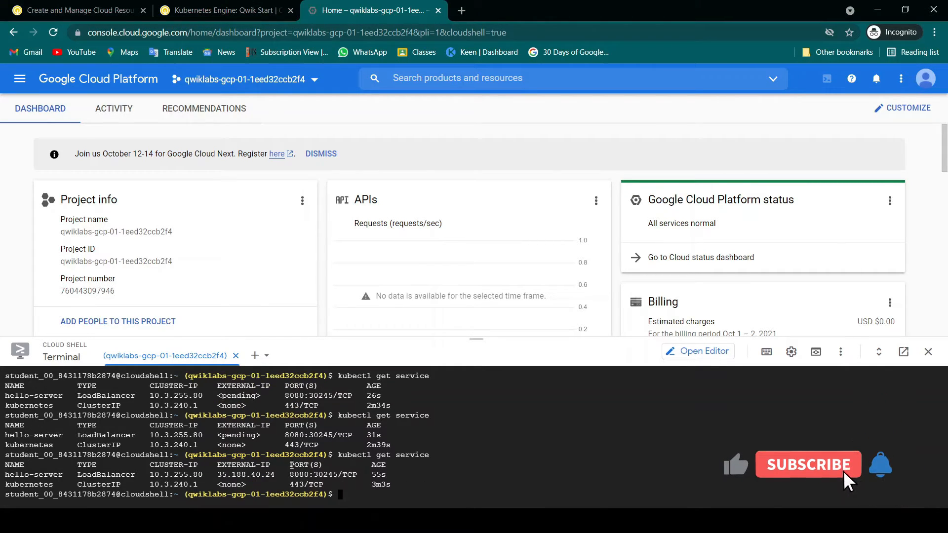
# - Copy hello-server's external IP and port from Cloud Shell and open 35.188.40.24:8080 in a new browser tab
pyautogui.moveTo(218, 475); pyautogui.dragTo(311, 474)
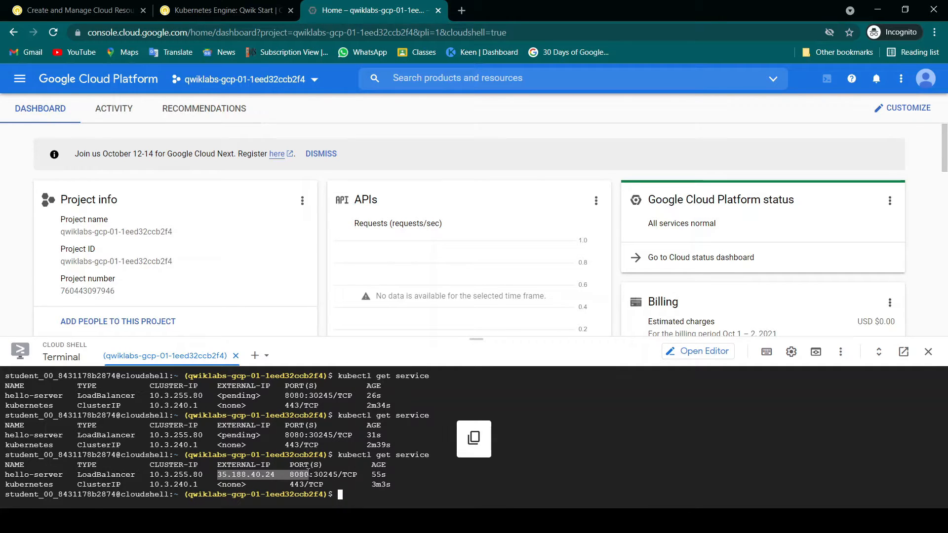
pyautogui.click(463, 11)
pyautogui.hotkey('ctrl', 'v')
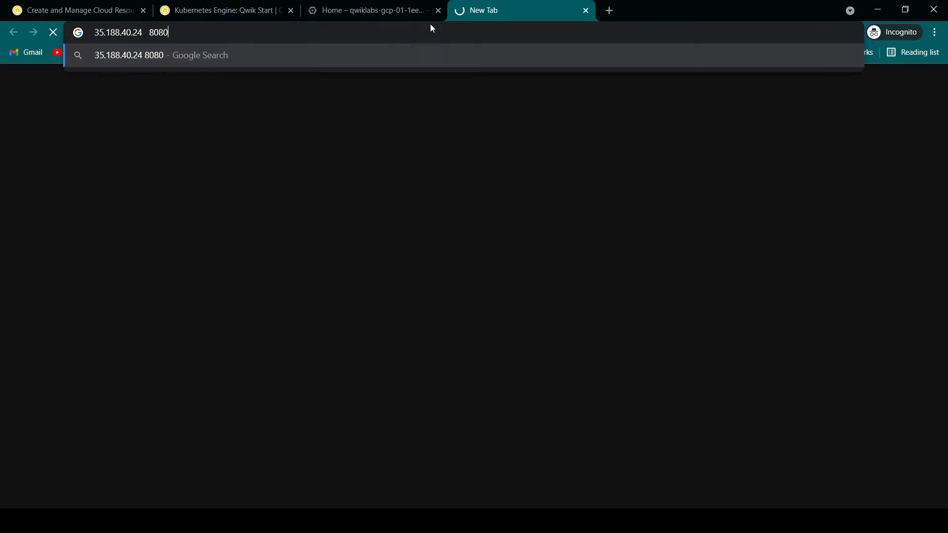
pyautogui.moveTo(150, 32); pyautogui.dragTo(143, 33)
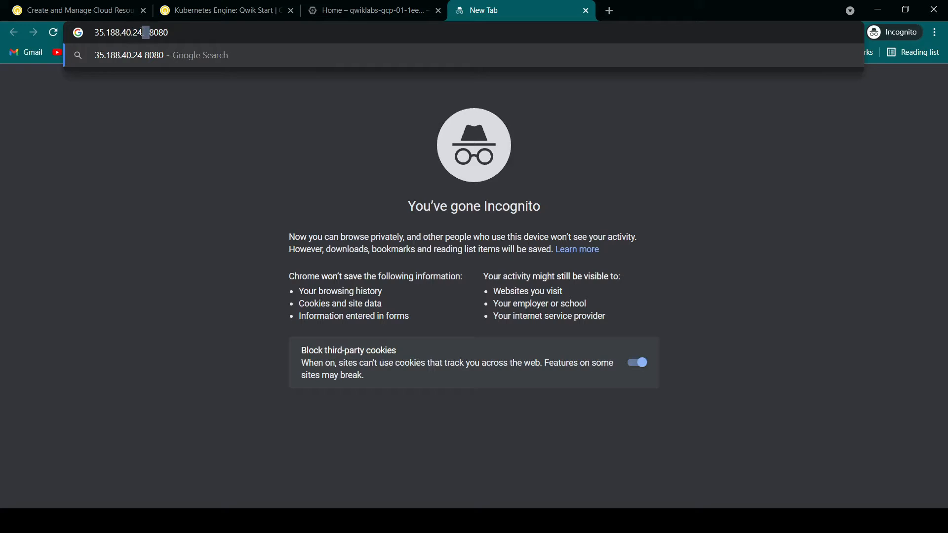
pyautogui.write(':')
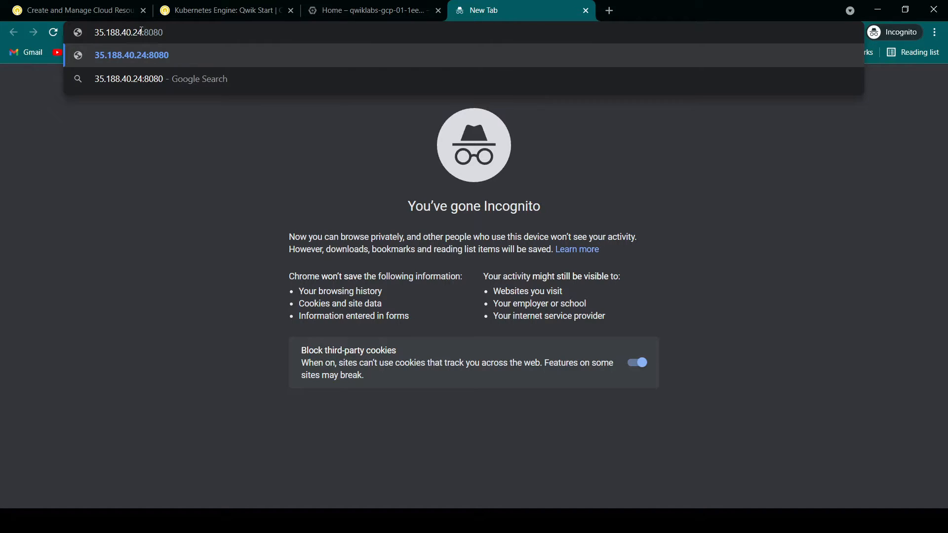
pyautogui.press('Return')
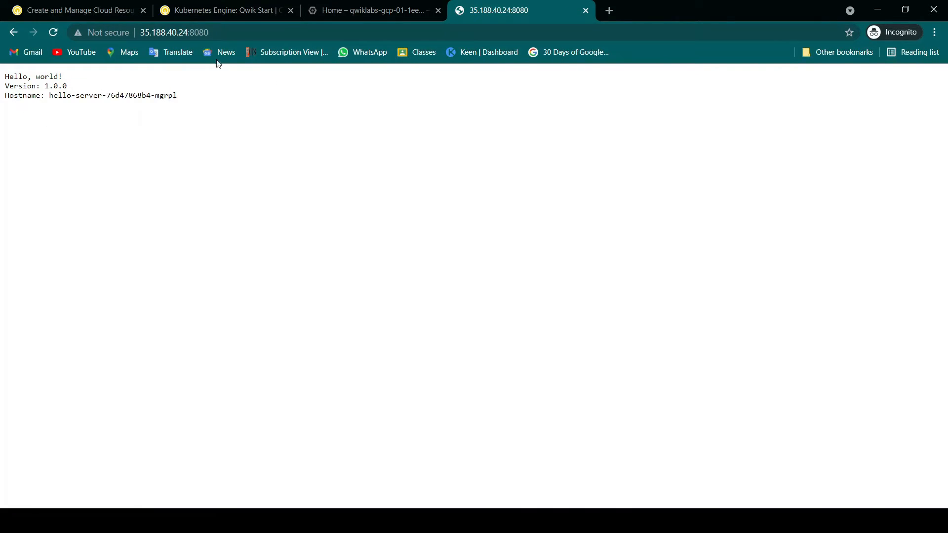
# - Return to the Qwiklabs lab and check progress on the Create a Kubernetes Service objective
pyautogui.click(348, 11)
pyautogui.click(227, 5)
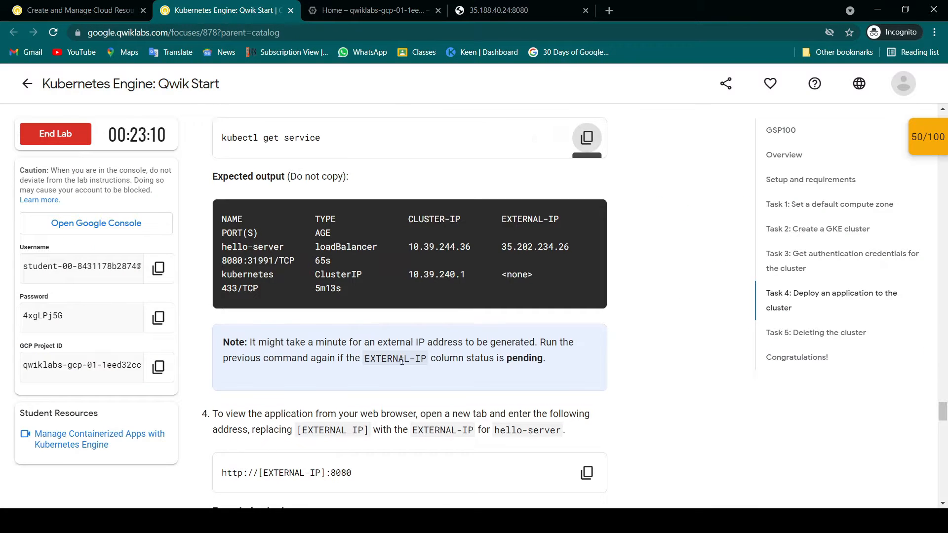
pyautogui.scroll(-5, 243, 276)
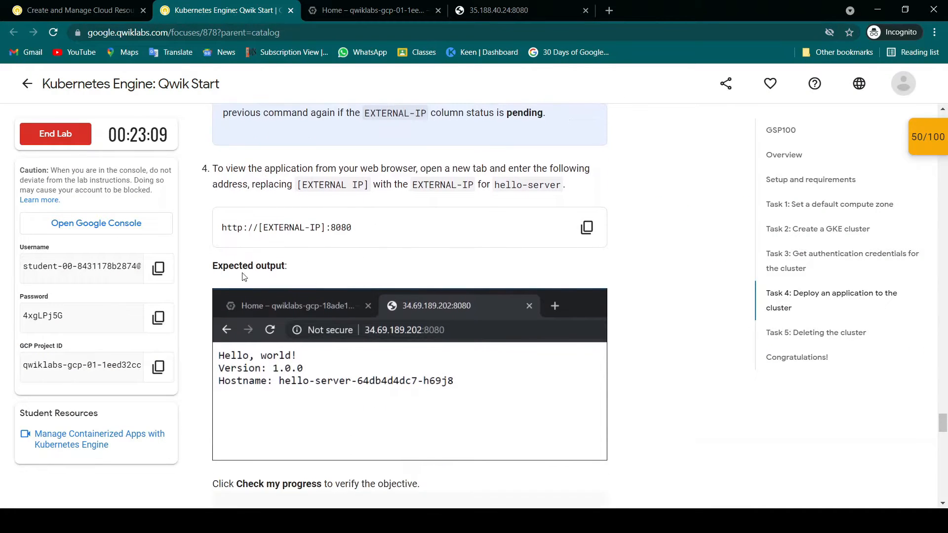
pyautogui.scroll(-5, 339, 239)
pyautogui.click(339, 292)
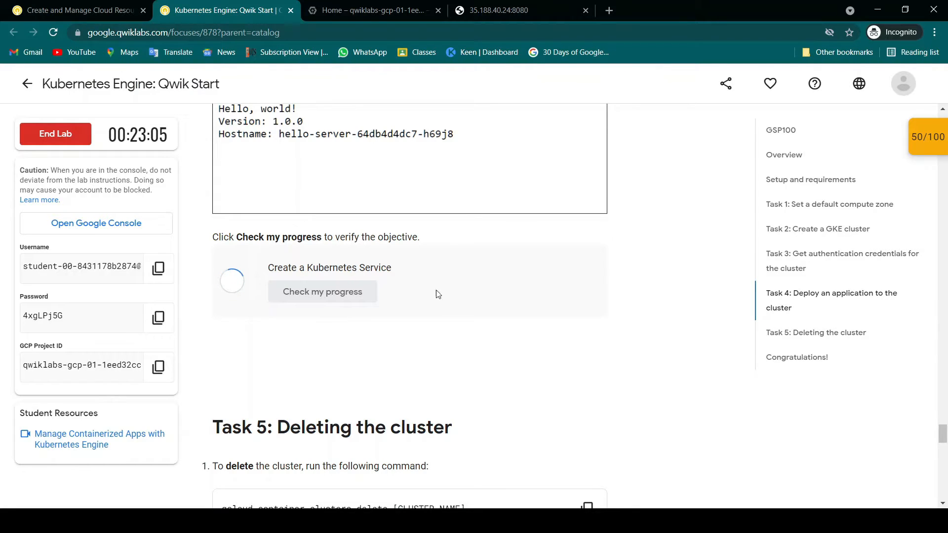
# - Review the lab's checkpoint scores and recheck the Create a Kubernetes Service checkpoint from that overview
pyautogui.moveTo(915, 145)
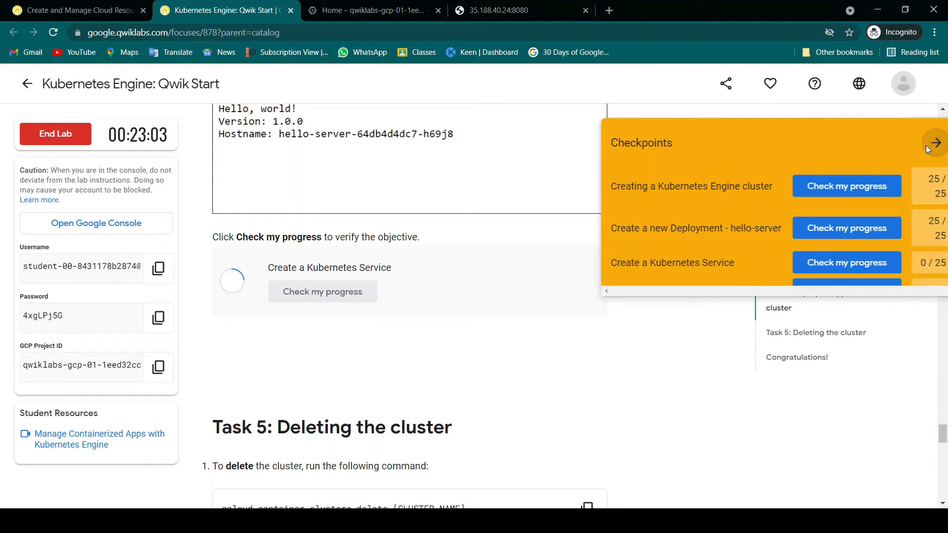
pyautogui.scroll(-1, 861, 223)
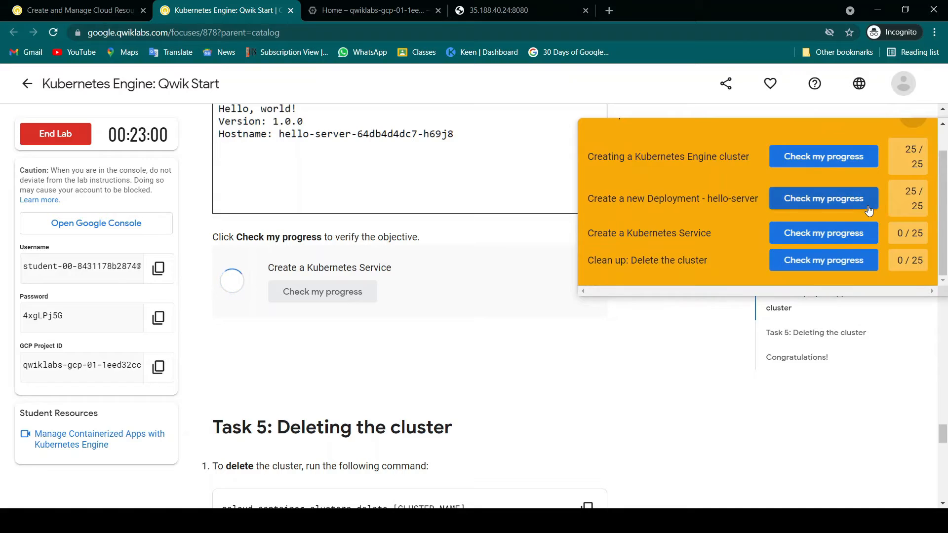
pyautogui.click(827, 233)
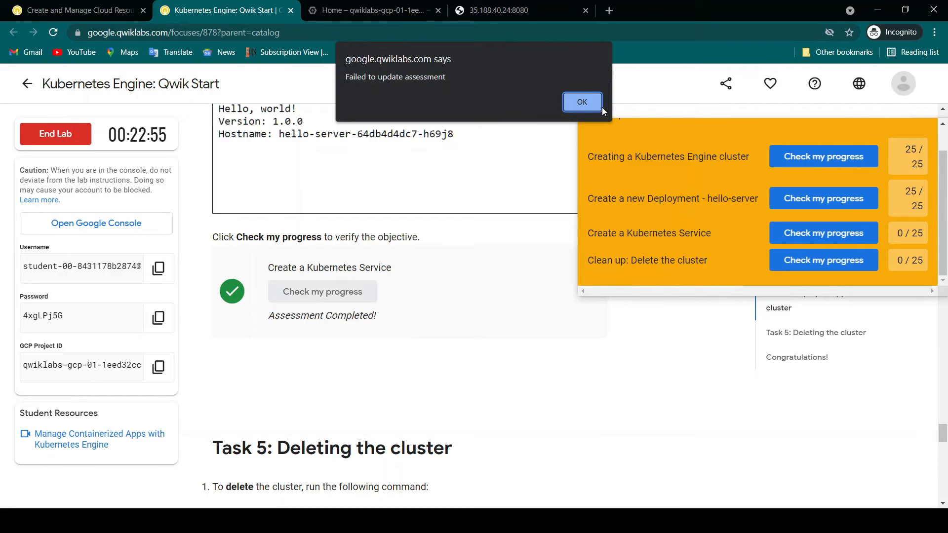
pyautogui.click(600, 107)
pyautogui.scroll(-1, 518, 303)
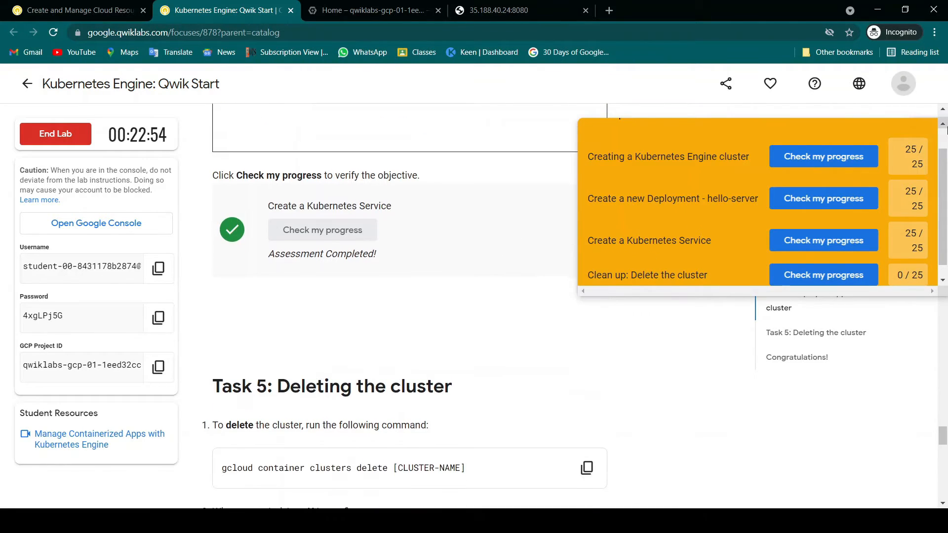
pyautogui.scroll(1, 947, 127)
pyautogui.click(917, 143)
# - Copy the lab's cluster deletion command, run "gcloud container clusters delete mycluster" in Cloud Shell and confirm with y
pyautogui.scroll(-4, 301, 357)
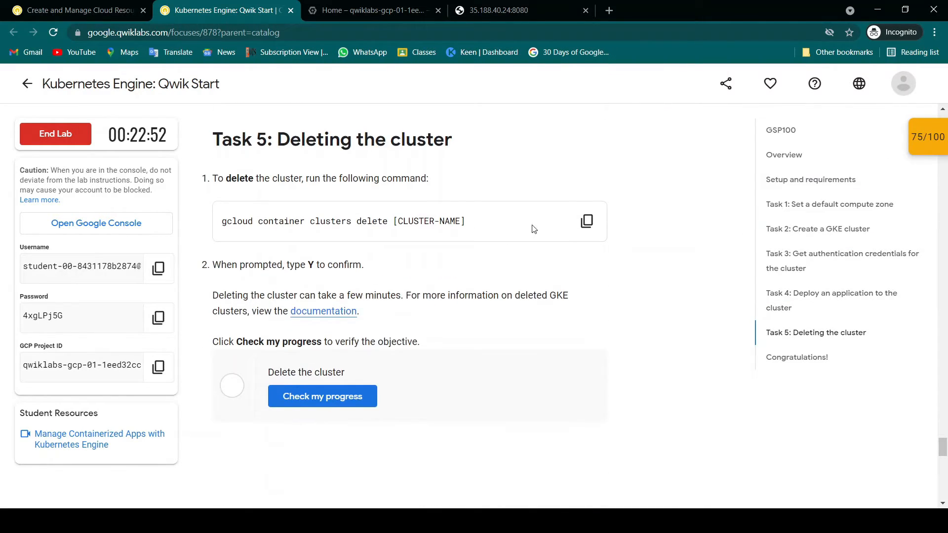
pyautogui.moveTo(222, 221); pyautogui.dragTo(395, 221)
pyautogui.hotkey('ctrl', 'c')
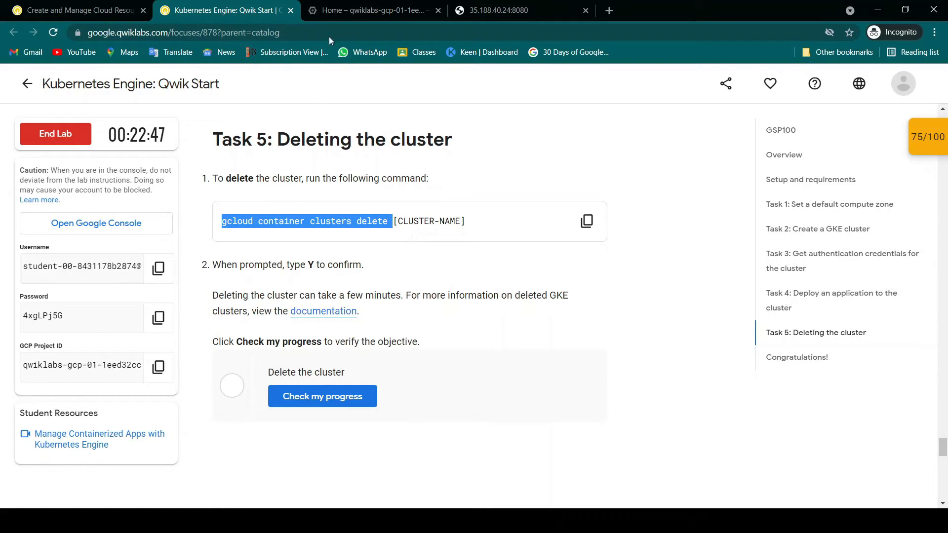
pyautogui.click(336, 15)
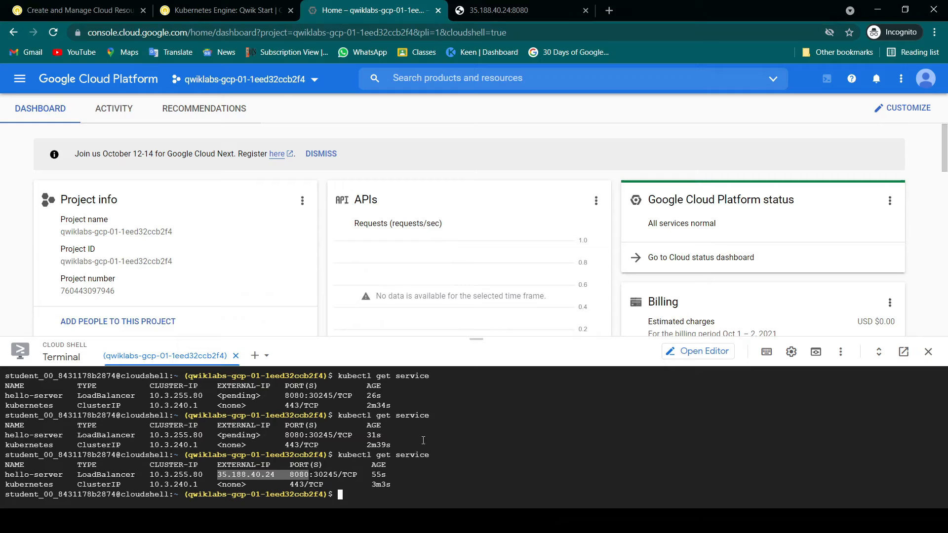
pyautogui.hotkey('ctrl', 'v')
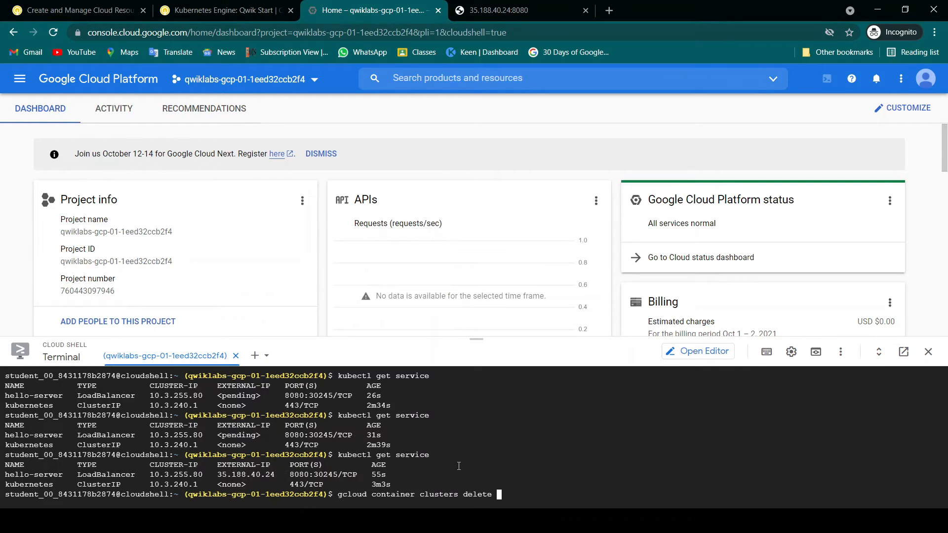
pyautogui.write('mycluster')
pyautogui.press('Return')
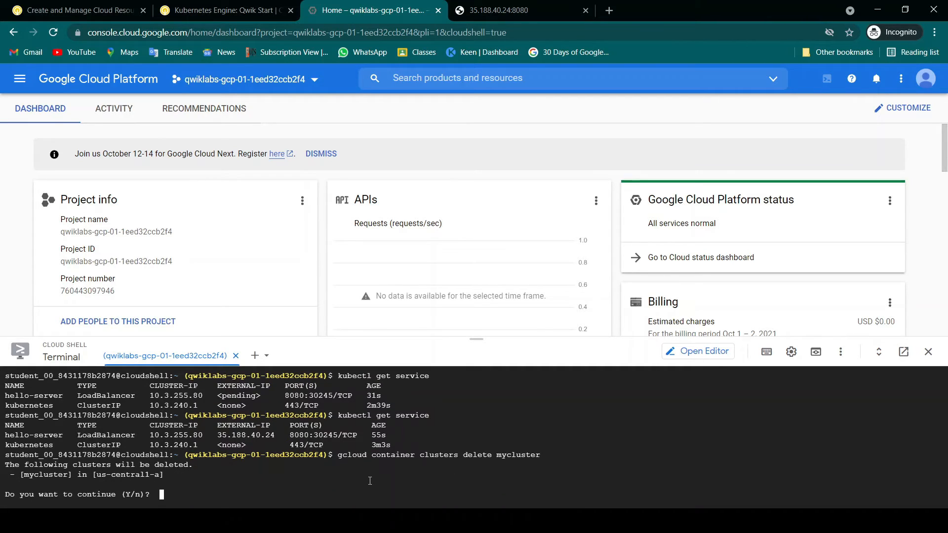
pyautogui.write('y')
pyautogui.press('Return')
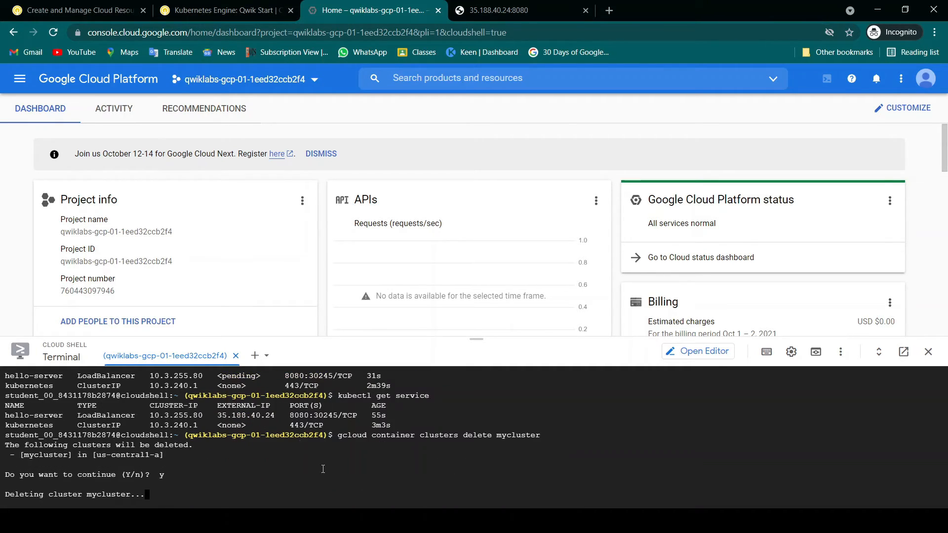
# - Close the hello-server app's browser tab and check progress on the lab's Delete the cluster objective
pyautogui.click(519, 9)
pyautogui.click(586, 11)
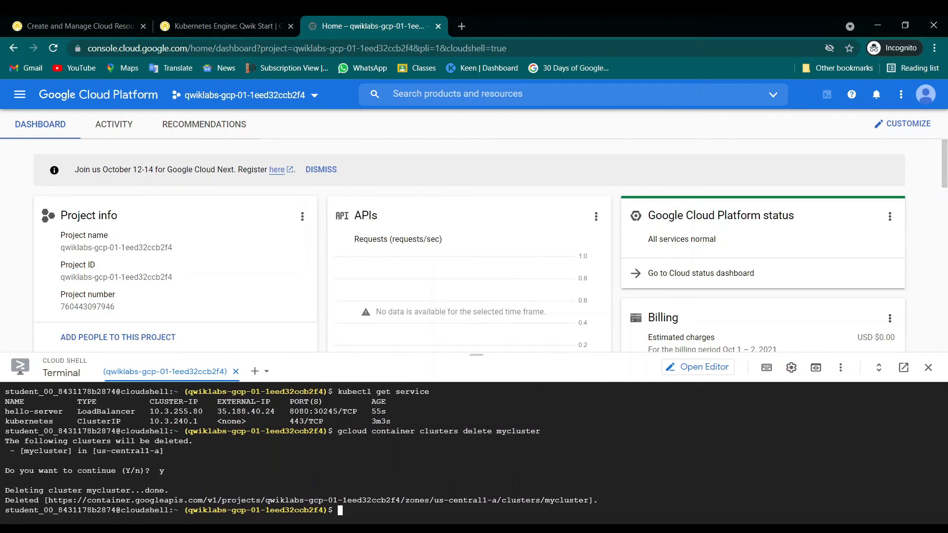
pyautogui.click(270, 26)
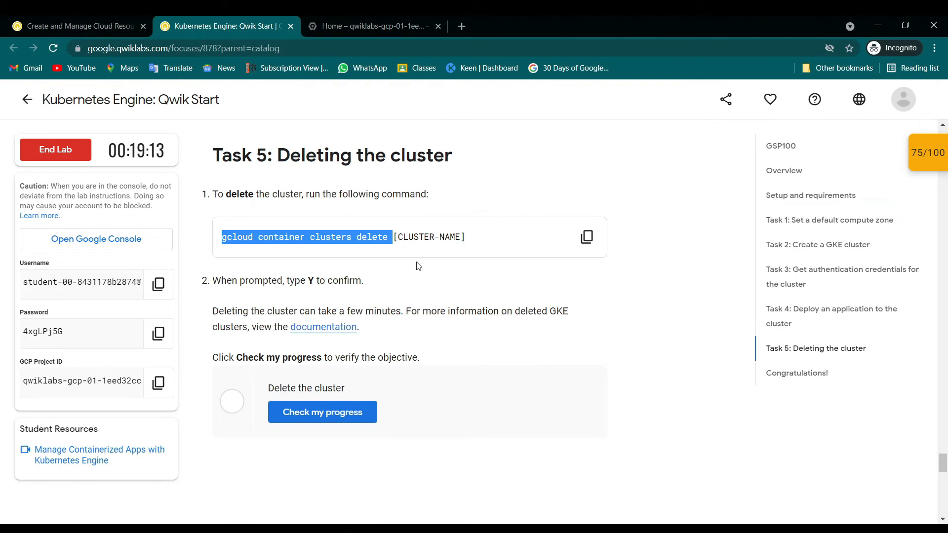
pyautogui.click(335, 411)
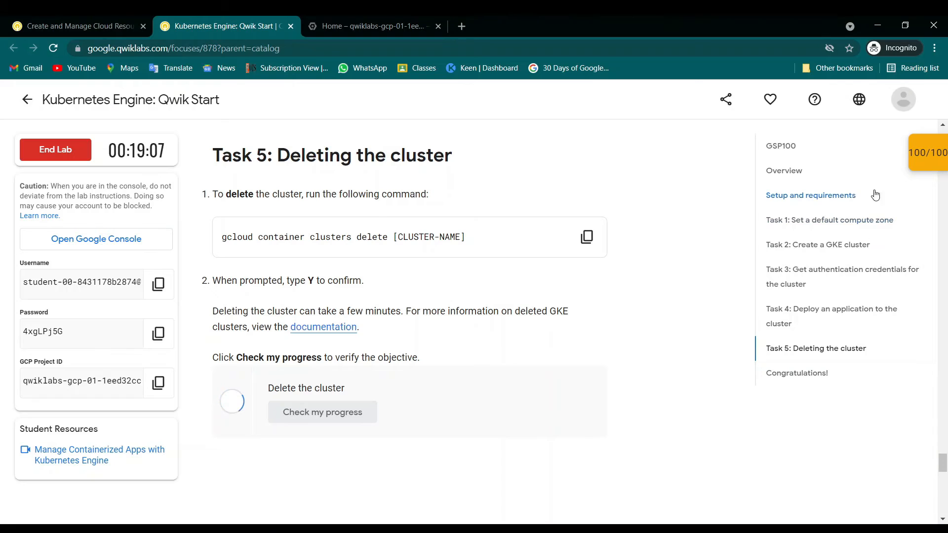
# - Review the scores of all lab checkpoints, including Clean up: Delete the cluster, and close the overview
pyautogui.click(919, 159)
pyautogui.scroll(-1, 869, 223)
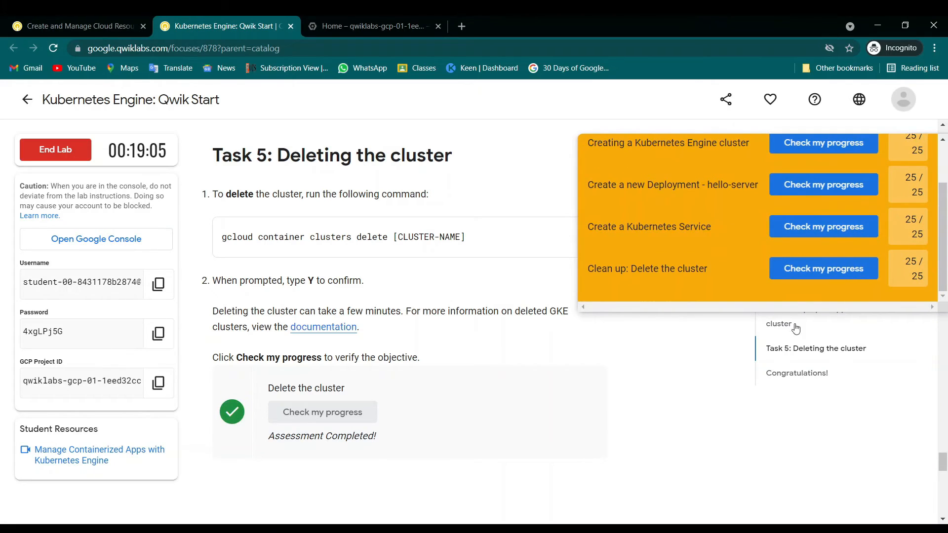
pyautogui.scroll(2, 790, 253)
pyautogui.click(899, 162)
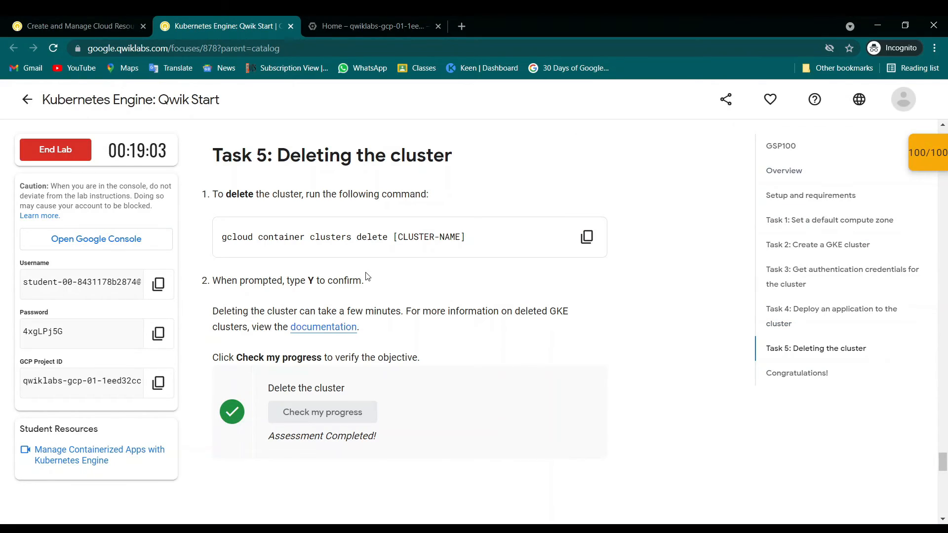
# - Look at the lab's Congratulations section, end the lab and give it a five-star satisfaction rating
pyautogui.scroll(-6, 355, 278)
pyautogui.moveTo(210, 260); pyautogui.dragTo(366, 261)
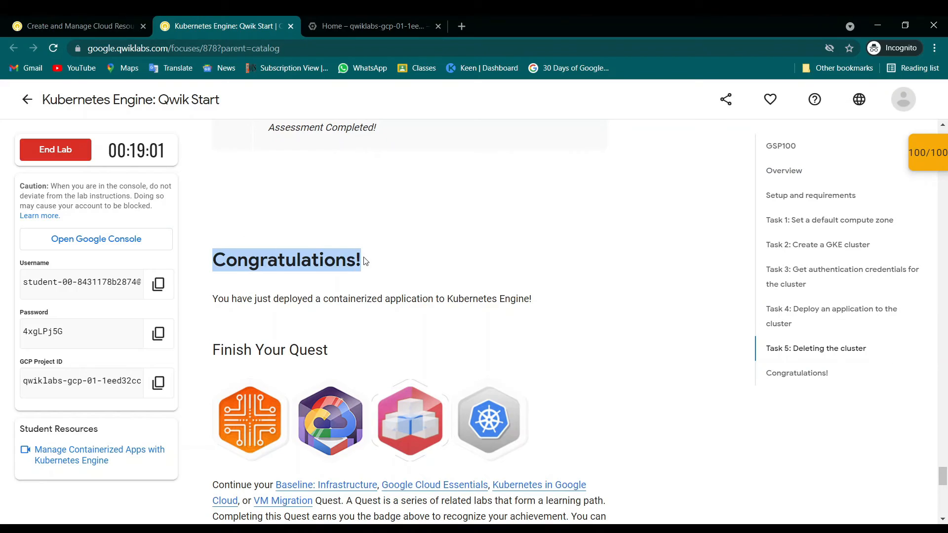
pyautogui.click(90, 157)
pyautogui.click(597, 352)
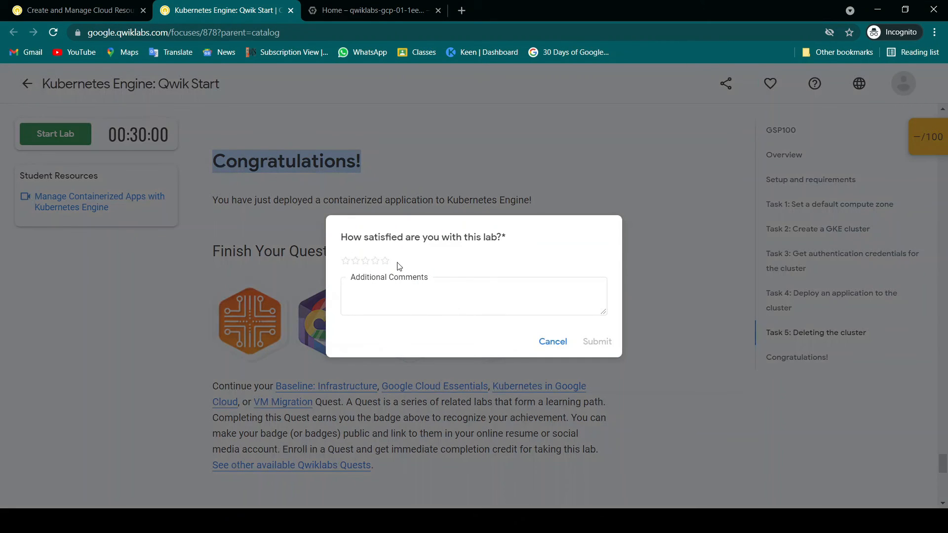
pyautogui.click(389, 261)
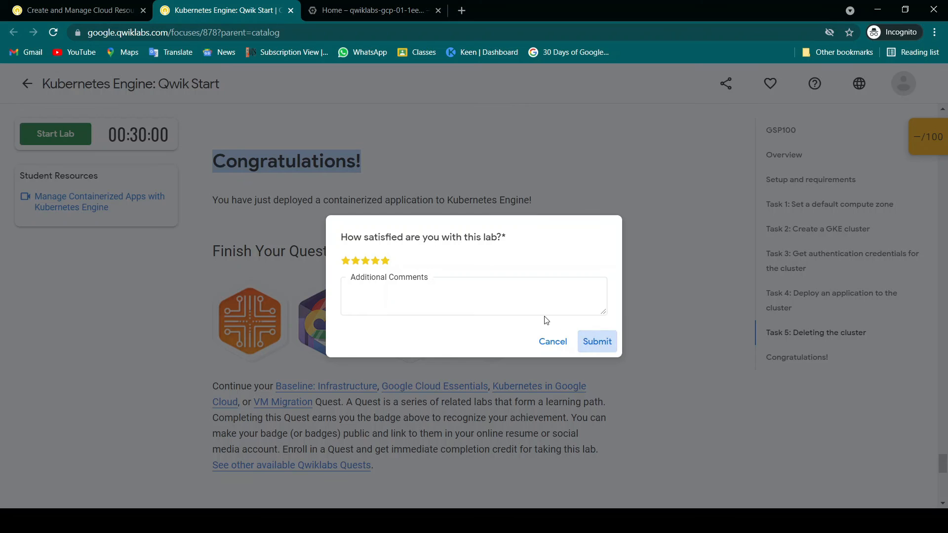